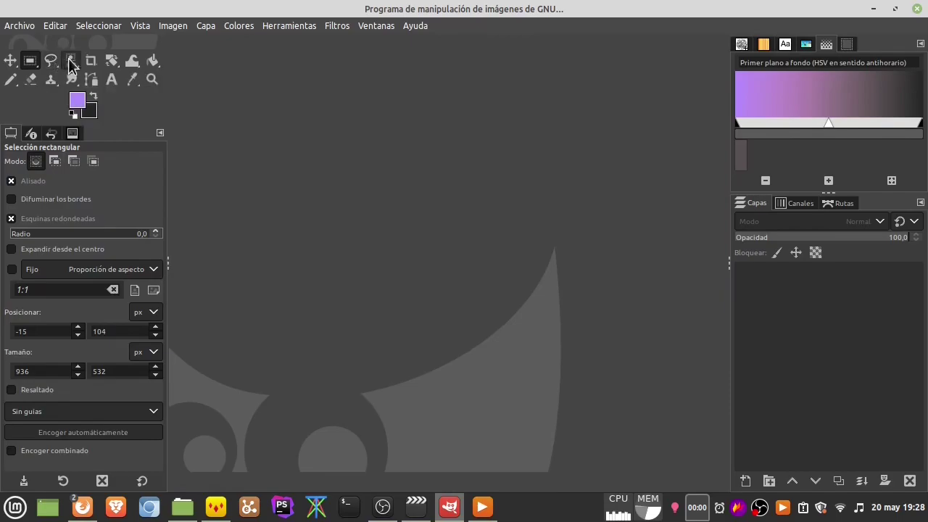
- Switch to the Fuzzy Select (Selección difusa) tool from the selection tool group
{"action": "left_click", "coordinate": [71, 60]}
{"action": "left_click", "coordinate": [116, 61]}
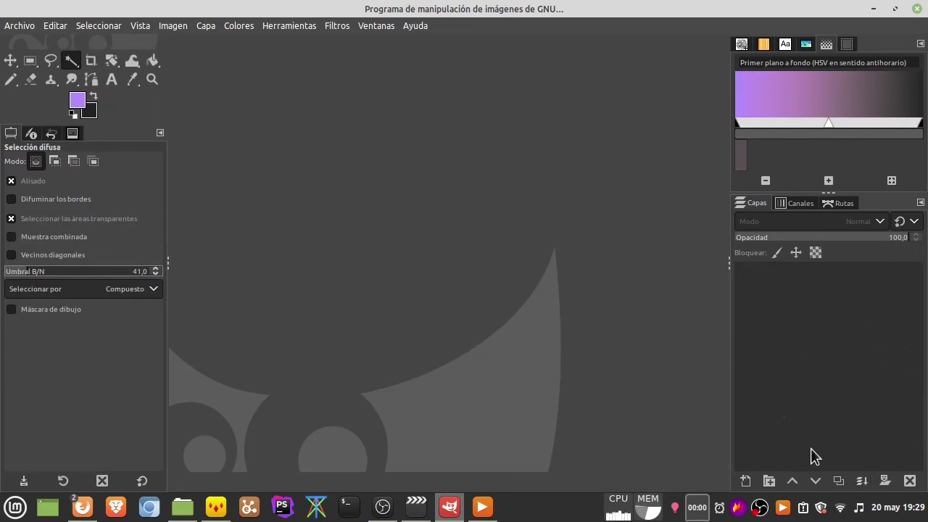
- Open Jugadores_real_madrid.jpeg and zoom the canvas out and back in
{"action": "key", "text": "b"}
{"action": "left_click", "coordinate": [19, 25]}
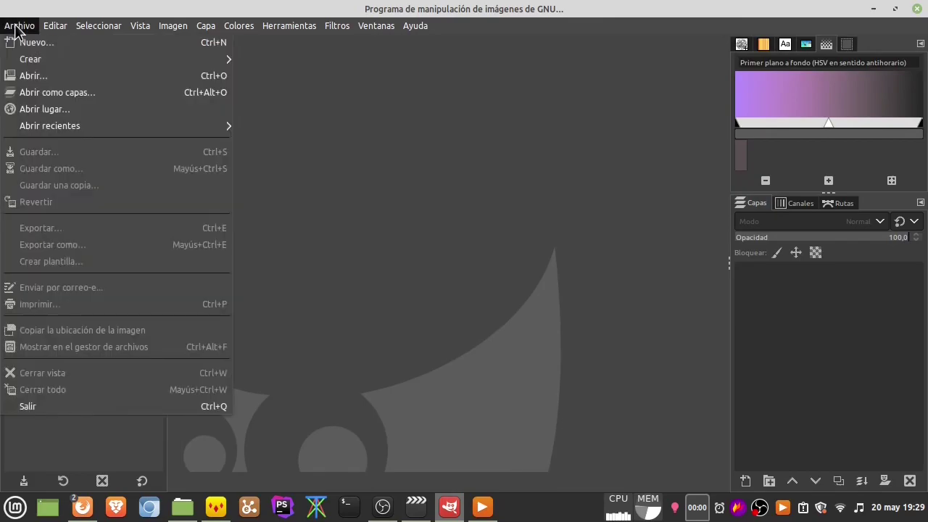
{"action": "left_click", "coordinate": [22, 75]}
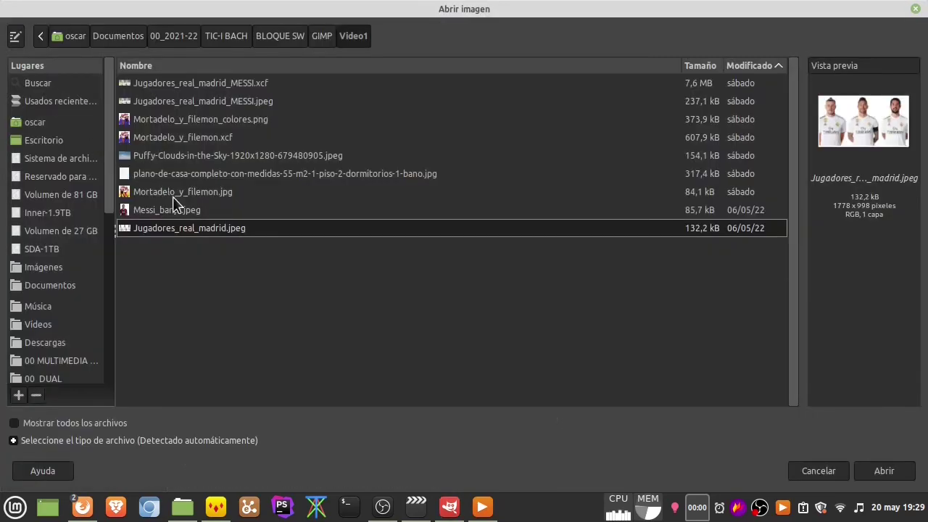
{"action": "left_click", "coordinate": [191, 226]}
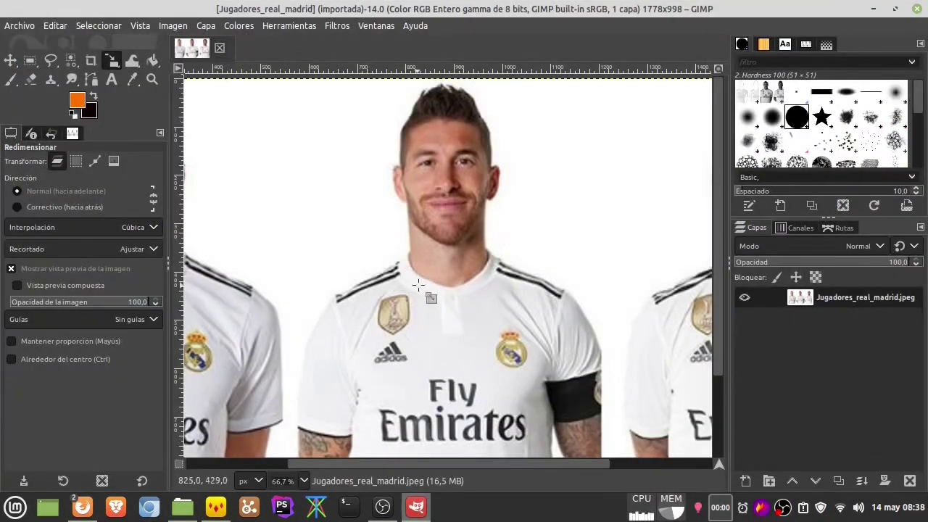
{"action": "scroll", "coordinate": [419, 284], "scroll_direction": "down", "scroll_amount": 1}
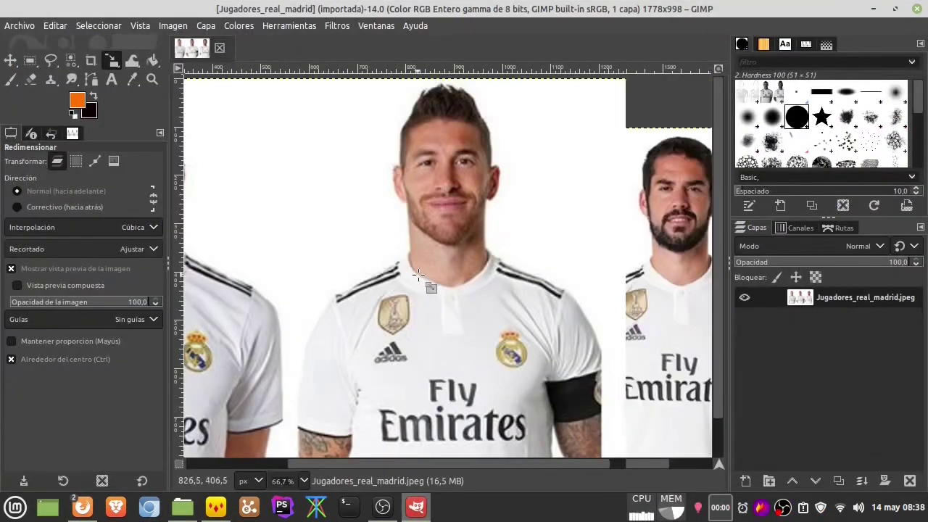
{"action": "scroll", "coordinate": [419, 280], "scroll_direction": "down", "scroll_amount": 1}
{"action": "key", "text": "ctrl"}
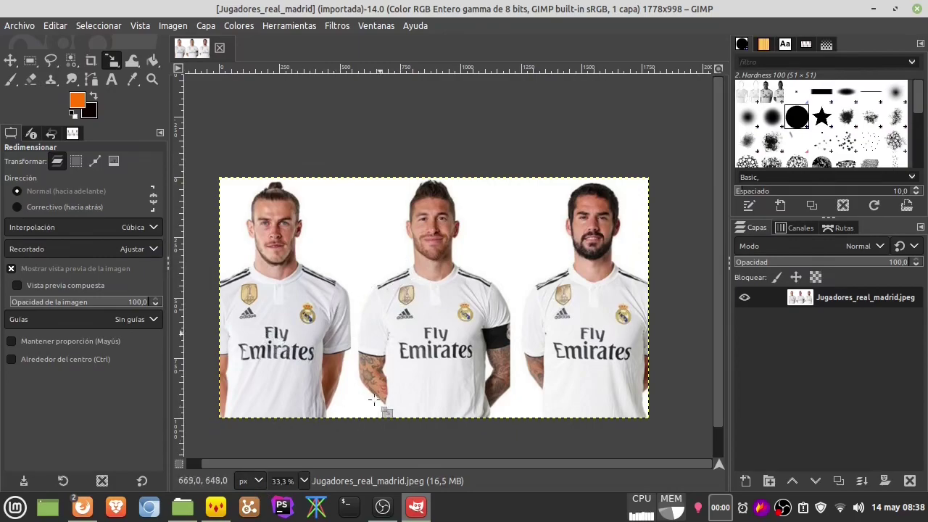
{"action": "scroll", "coordinate": [309, 411], "scroll_direction": "up", "scroll_amount": 1}
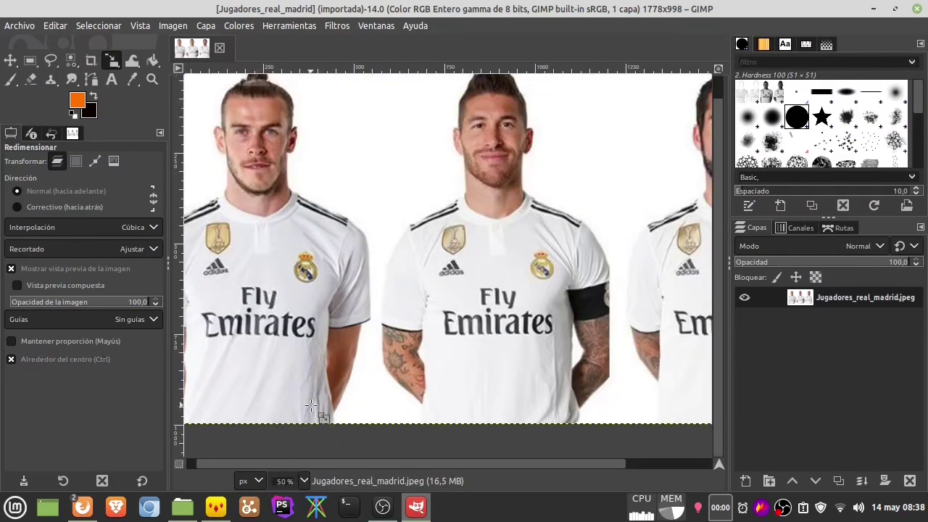
{"action": "scroll", "coordinate": [309, 411], "scroll_direction": "up", "scroll_amount": 1}
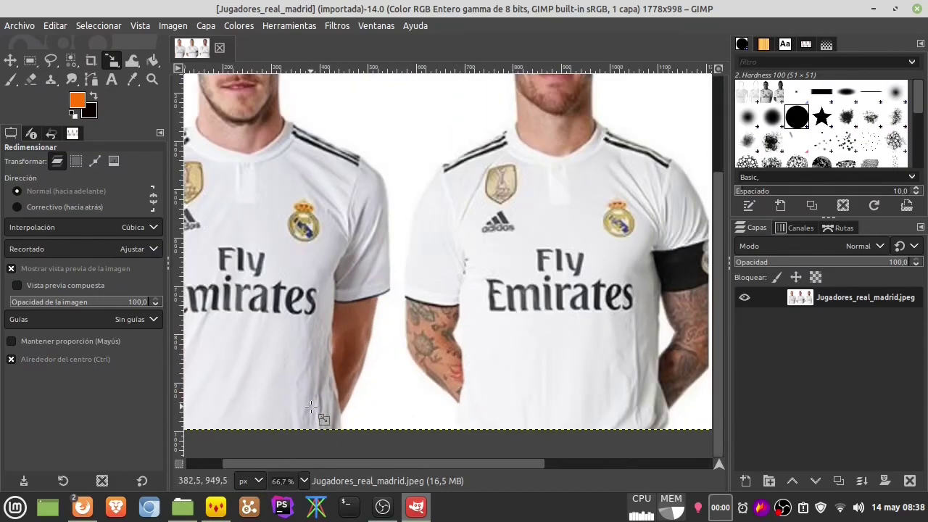
- Smudge the shirt edge near the bottom using the Hardness 075 brush
{"action": "left_click", "coordinate": [71, 80]}
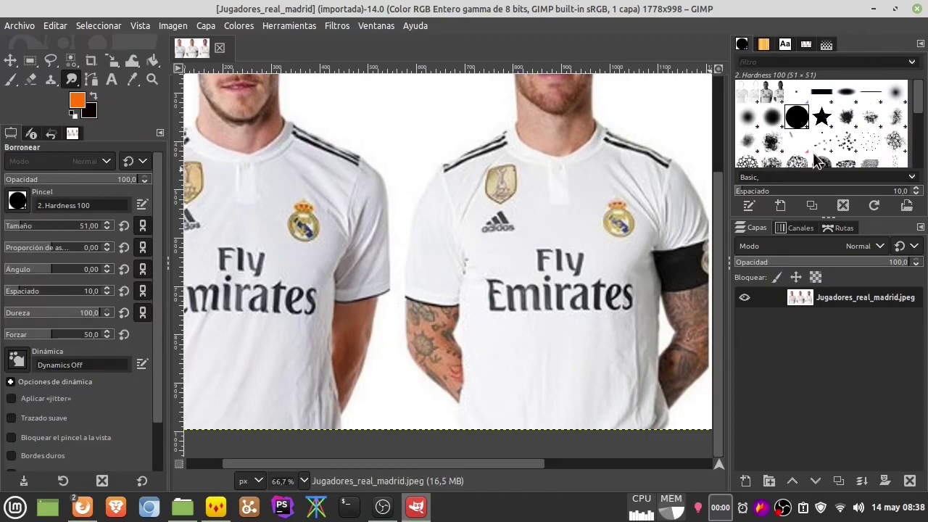
{"action": "left_click", "coordinate": [773, 117]}
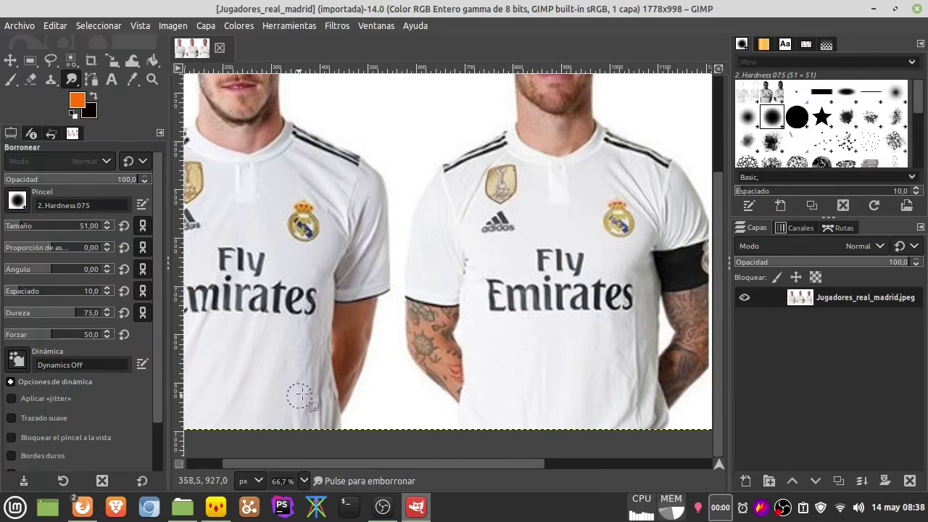
{"action": "left_click_drag", "start_coordinate": [302, 375], "coordinate": [306, 331]}
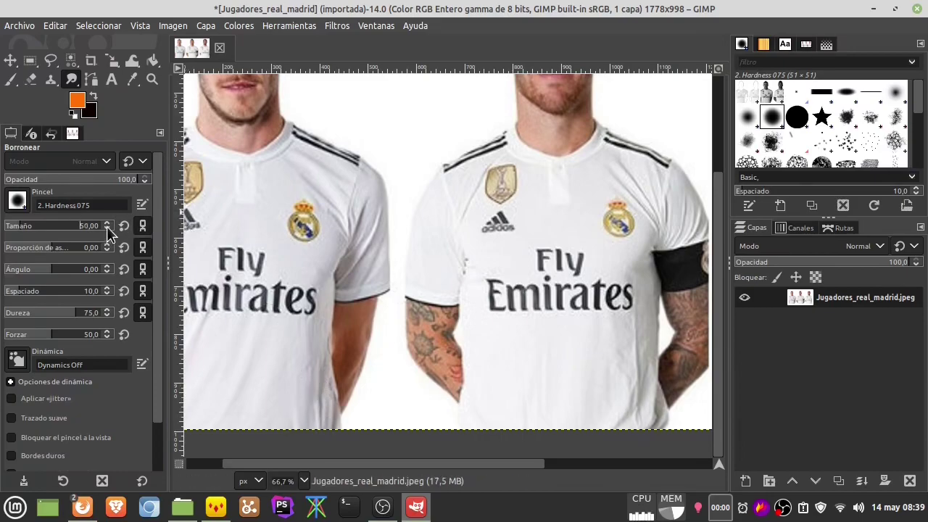
{"action": "scroll", "coordinate": [107, 227], "scroll_direction": "down", "scroll_amount": 6}
{"action": "scroll", "coordinate": [107, 230], "scroll_direction": "down", "scroll_amount": 1}
- Set the smudge brush size to 45
{"action": "left_click_drag", "start_coordinate": [19, 232], "coordinate": [29, 232]}
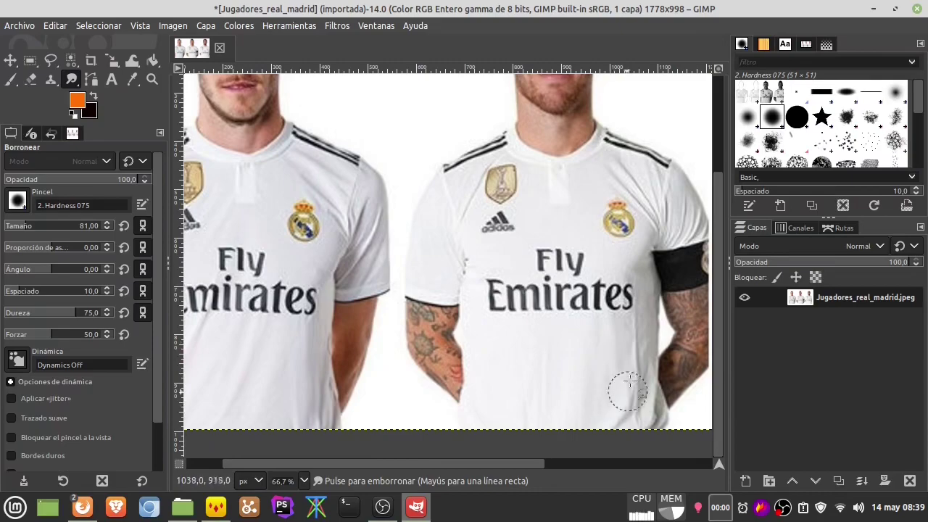
{"action": "scroll", "coordinate": [624, 395], "scroll_direction": "right", "scroll_amount": 2}
{"action": "scroll", "coordinate": [580, 363], "scroll_direction": "right", "scroll_amount": 4}
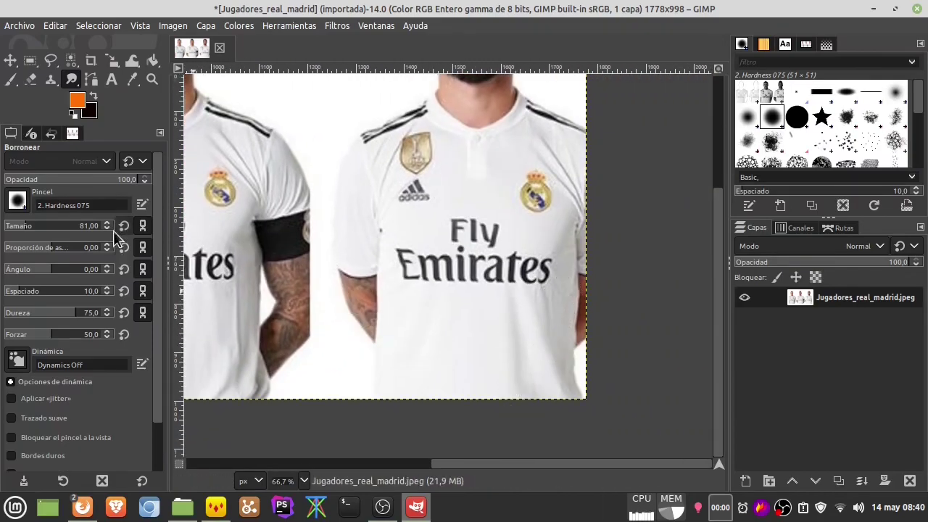
{"action": "left_click", "coordinate": [23, 226]}
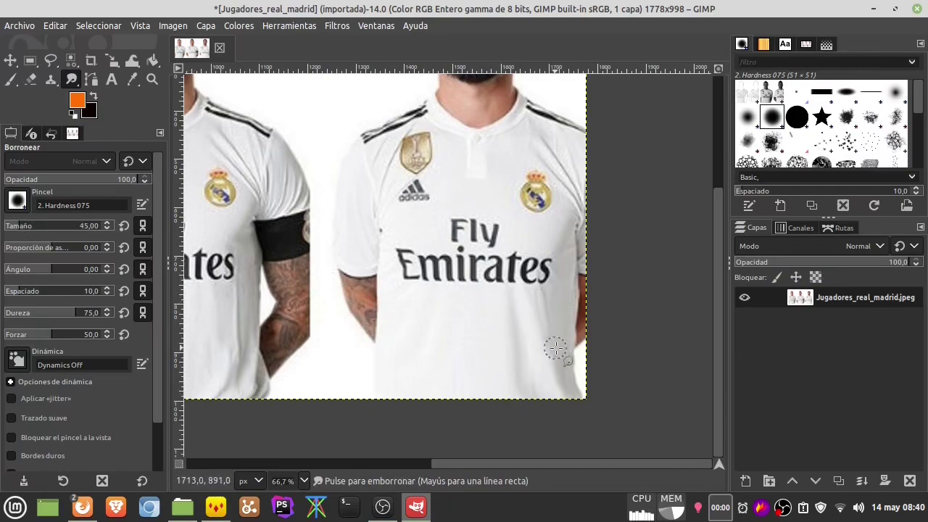
{"action": "scroll", "coordinate": [379, 377], "scroll_direction": "down", "scroll_amount": 3}
{"action": "scroll", "coordinate": [259, 332], "scroll_direction": "up", "scroll_amount": 4}
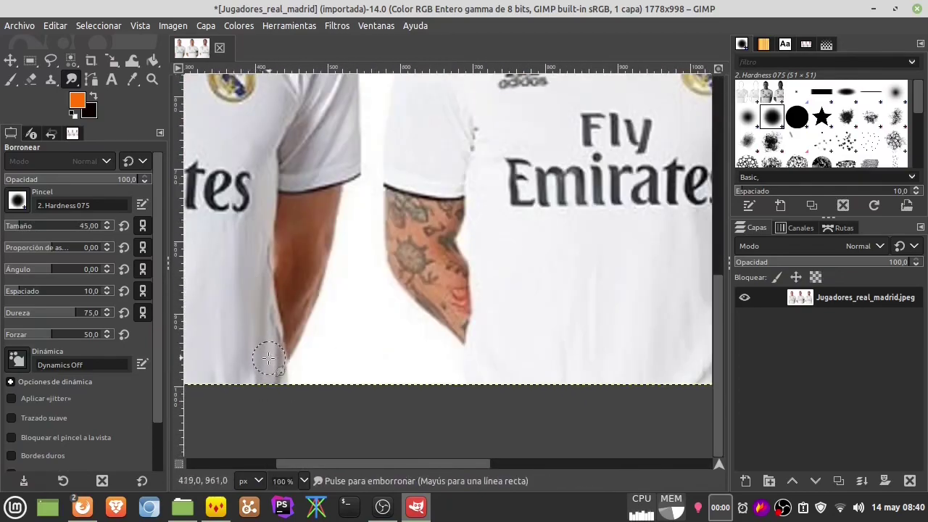
{"action": "scroll", "coordinate": [224, 335], "scroll_direction": "down", "scroll_amount": 4}
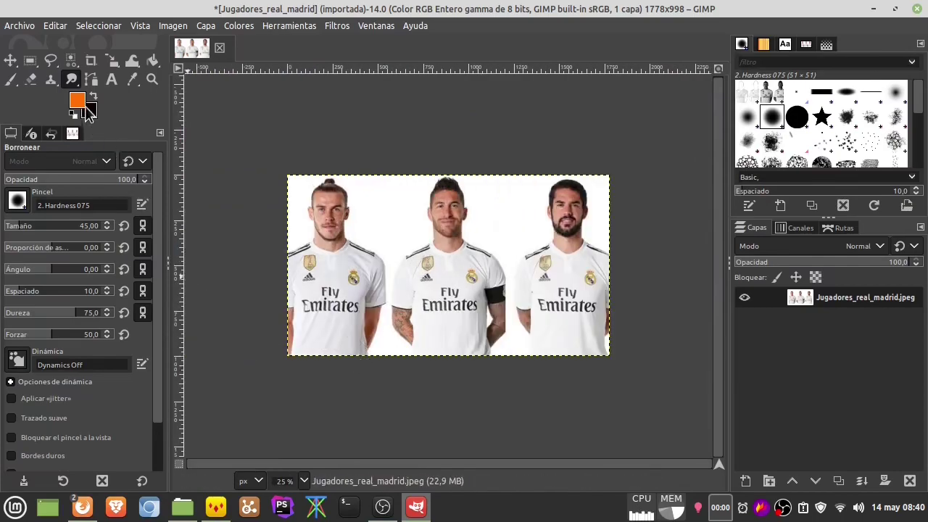
- Zoom in on the left player's adidas logo with the Clone tool active
{"action": "left_click", "coordinate": [50, 81]}
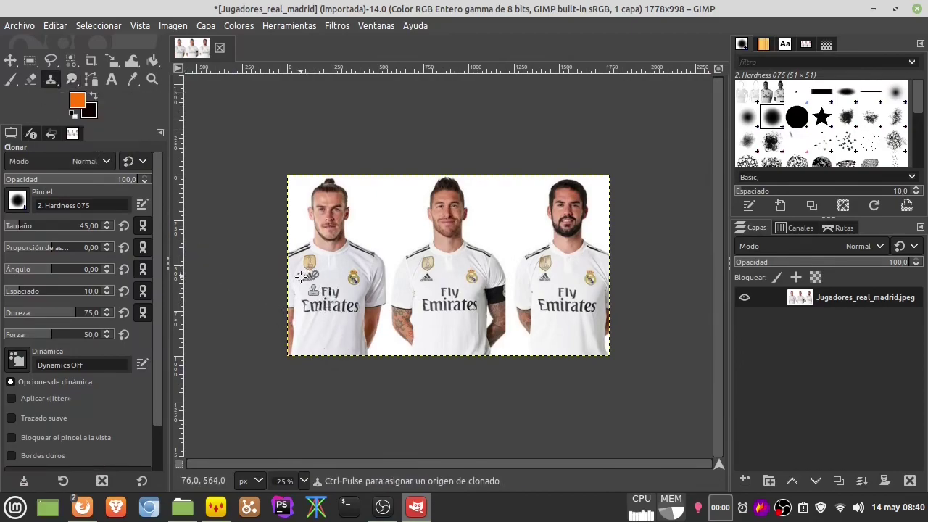
{"action": "scroll", "coordinate": [296, 273], "scroll_direction": "up", "scroll_amount": 2, "text": "ctrl"}
{"action": "scroll", "coordinate": [296, 274], "scroll_direction": "up", "scroll_amount": 2, "text": "ctrl"}
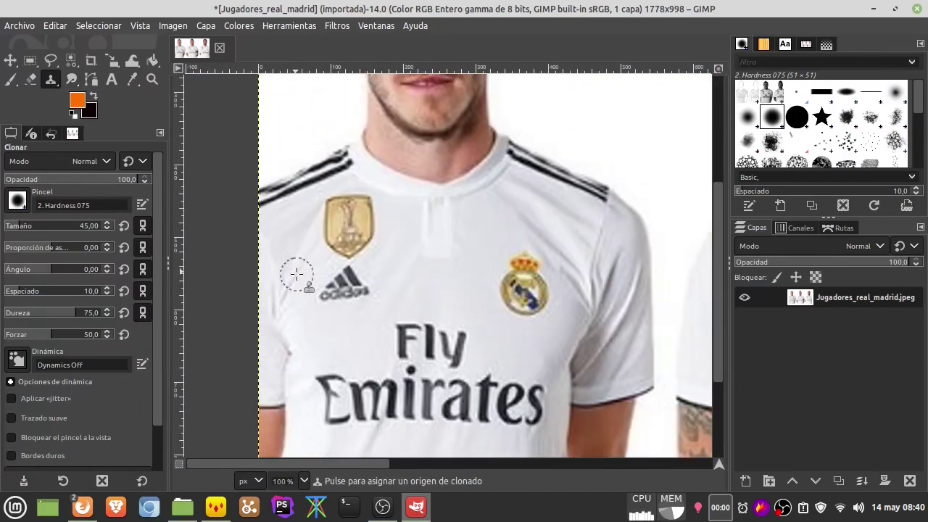
{"action": "scroll", "coordinate": [297, 274], "scroll_direction": "up", "scroll_amount": 1, "text": "ctrl"}
{"action": "scroll", "coordinate": [298, 273], "scroll_direction": "up", "scroll_amount": 1, "text": "ctrl"}
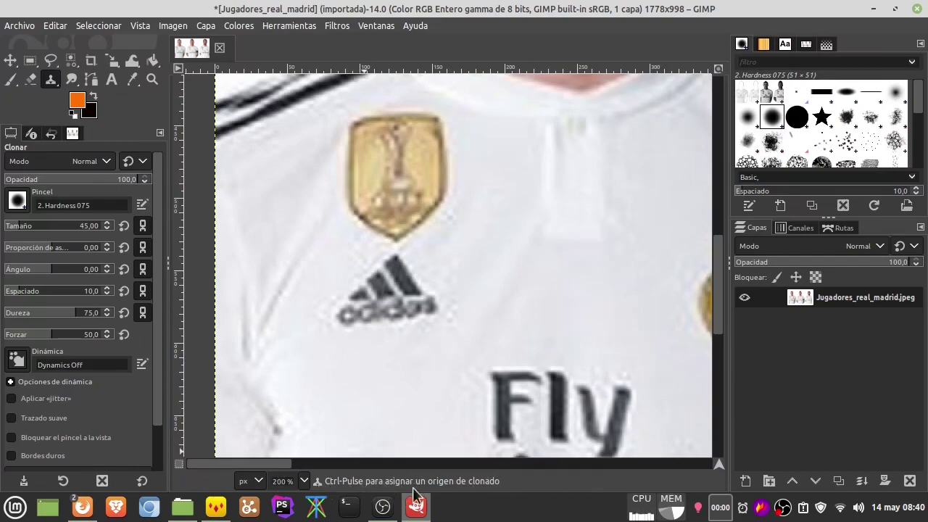
{"action": "left_click", "coordinate": [381, 294]}
- Clone plain fabric from below the logo over the adidas logo, with brush size 23
{"action": "key", "text": "ctrl"}
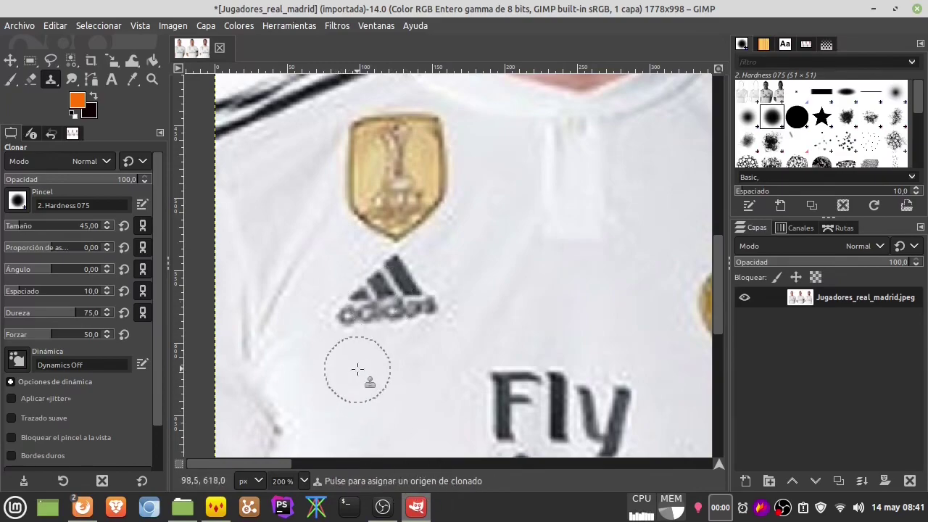
{"action": "left_click", "coordinate": [357, 370], "text": "ctrl"}
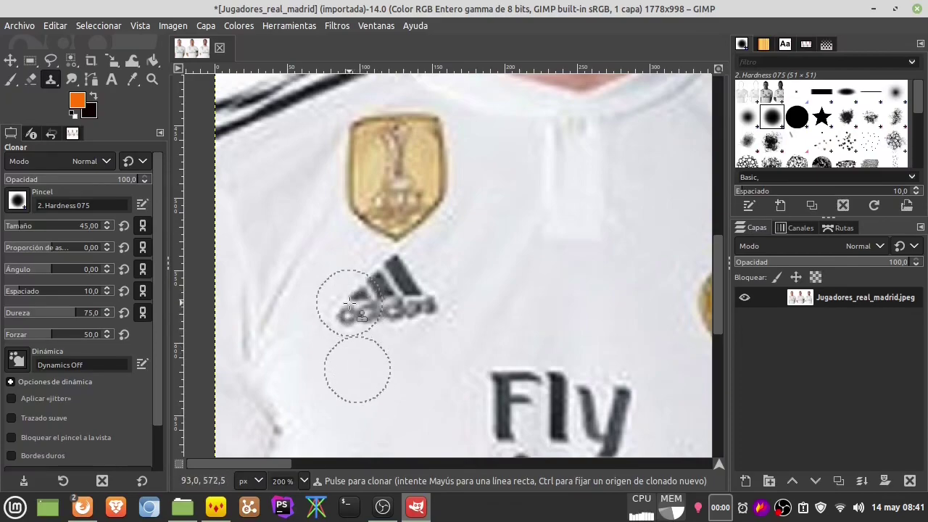
{"action": "left_click_drag", "start_coordinate": [350, 302], "coordinate": [354, 303]}
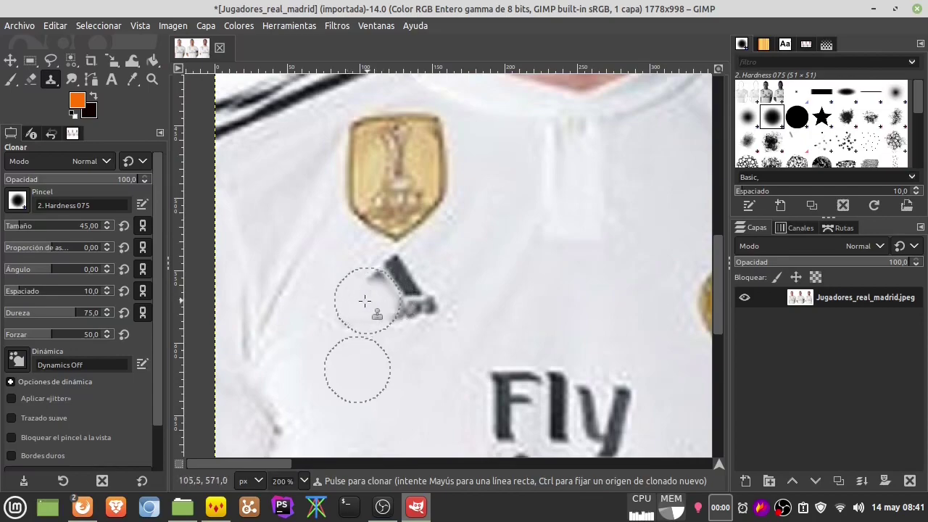
{"action": "key", "text": "ctrl+z"}
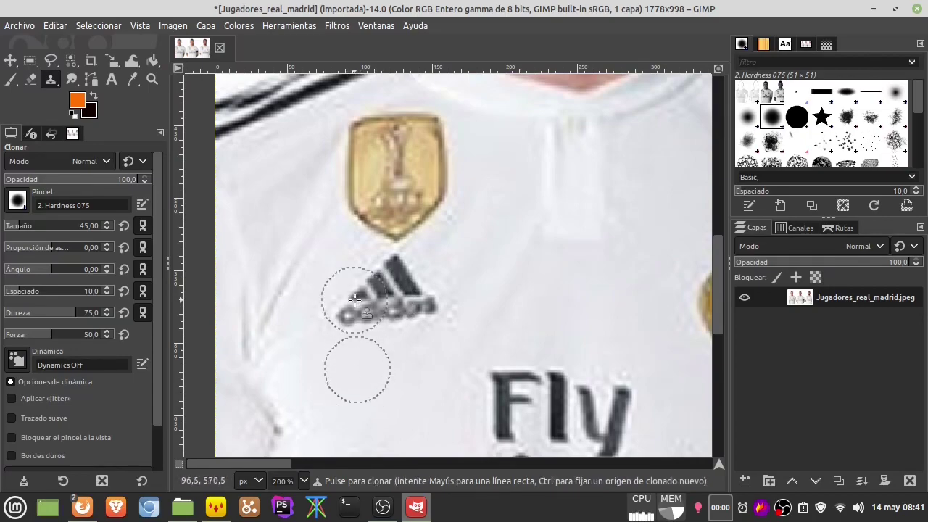
{"action": "mouse_move", "coordinate": [350, 301]}
{"action": "left_mouse_down"}
{"action": "mouse_move", "coordinate": [422, 305]}
{"action": "mouse_move", "coordinate": [413, 290]}
{"action": "mouse_move", "coordinate": [385, 290]}
{"action": "mouse_move", "coordinate": [356, 317]}
{"action": "left_mouse_up"}
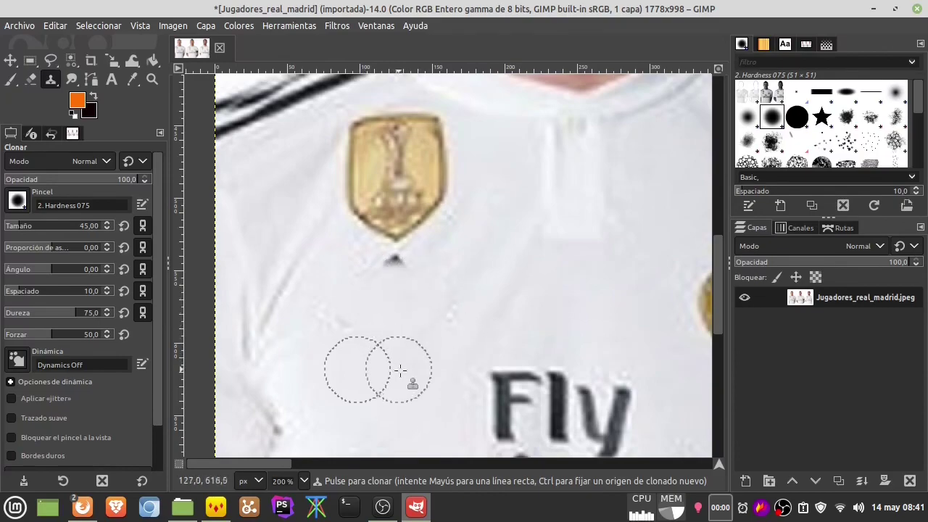
{"action": "left_click", "coordinate": [5, 247]}
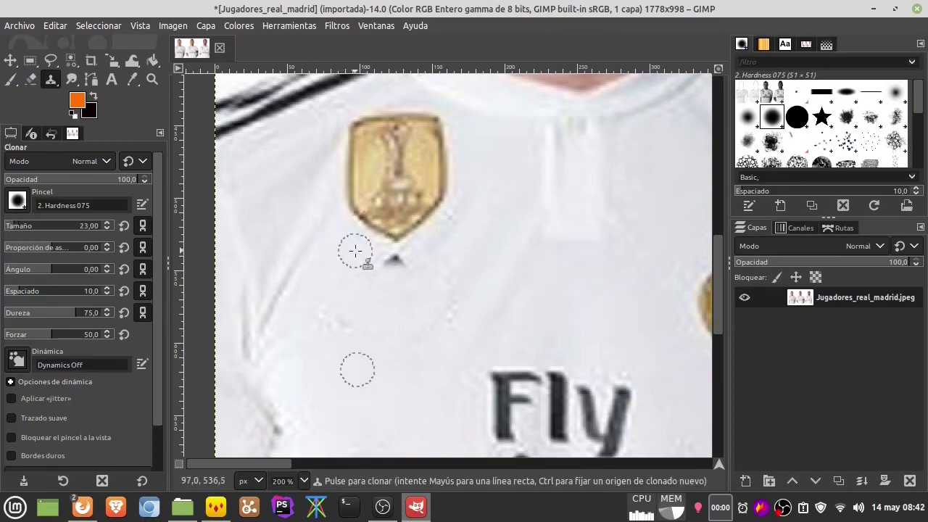
- Set a new clone source beside the crest and paint out the remaining logo mark
{"action": "left_click", "coordinate": [355, 251], "text": "ctrl"}
{"action": "scroll", "coordinate": [396, 266], "scroll_direction": "down", "scroll_amount": 2, "text": "ctrl"}
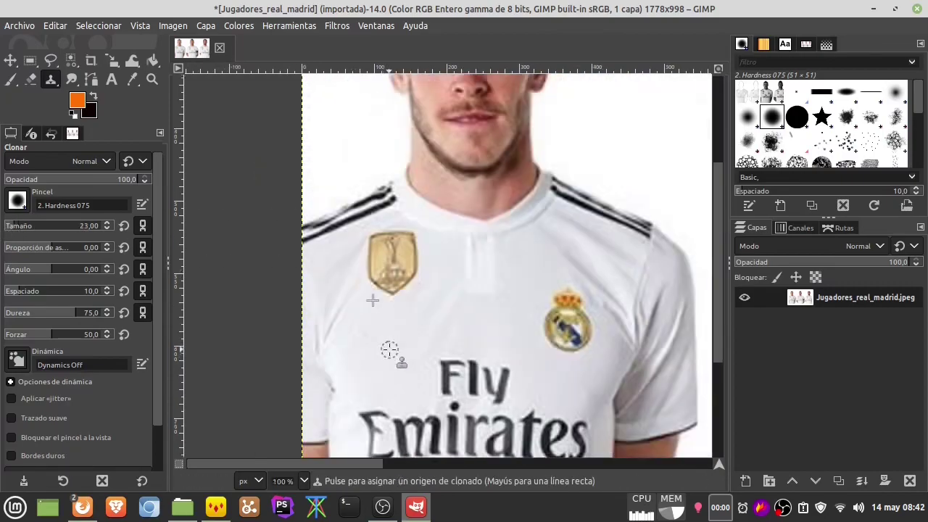
{"action": "scroll", "coordinate": [406, 312], "scroll_direction": "down", "scroll_amount": 3, "text": "ctrl"}
{"action": "scroll", "coordinate": [409, 337], "scroll_direction": "up", "scroll_amount": 4, "text": "ctrl"}
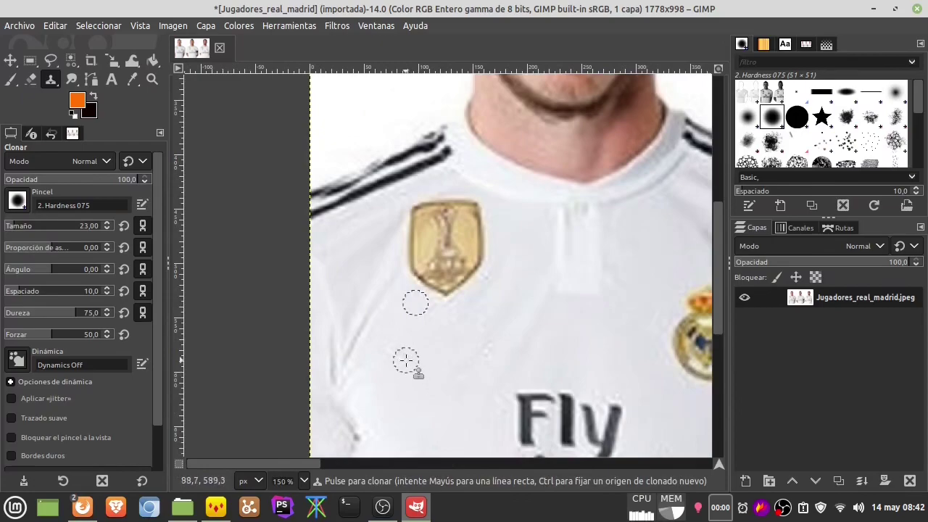
{"action": "scroll", "coordinate": [482, 361], "scroll_direction": "down", "scroll_amount": 4, "text": "ctrl"}
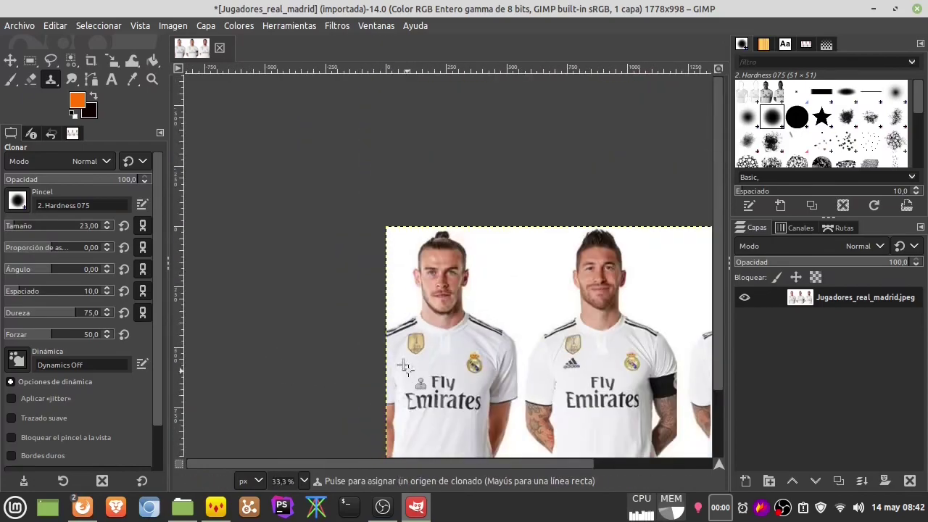
{"action": "scroll", "coordinate": [460, 362], "scroll_direction": "down", "scroll_amount": 2}
{"action": "scroll", "coordinate": [453, 341], "scroll_direction": "right", "scroll_amount": 3}
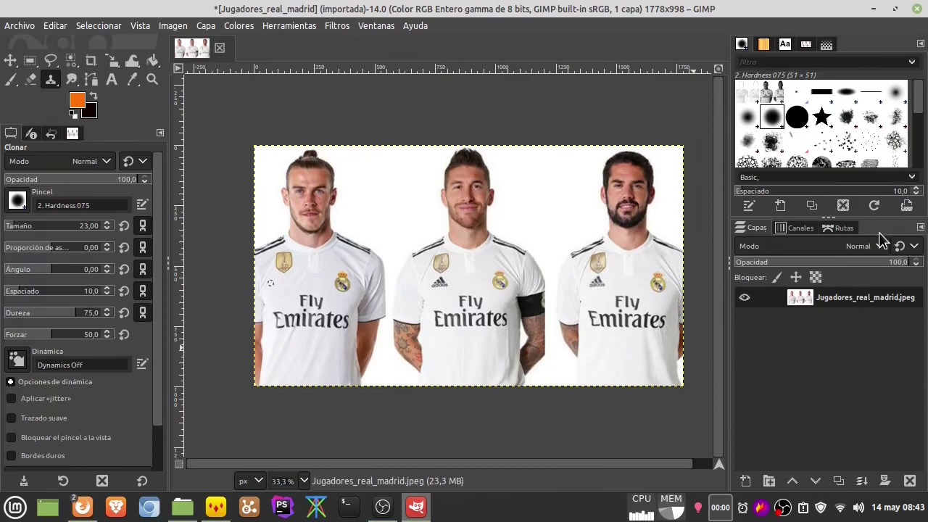
- Drag Puffy-Clouds-in-the-Sky-1920x1280-679480905.jpeg from Nemo onto the GIMP canvas as a layer
{"action": "left_click", "coordinate": [181, 508]}
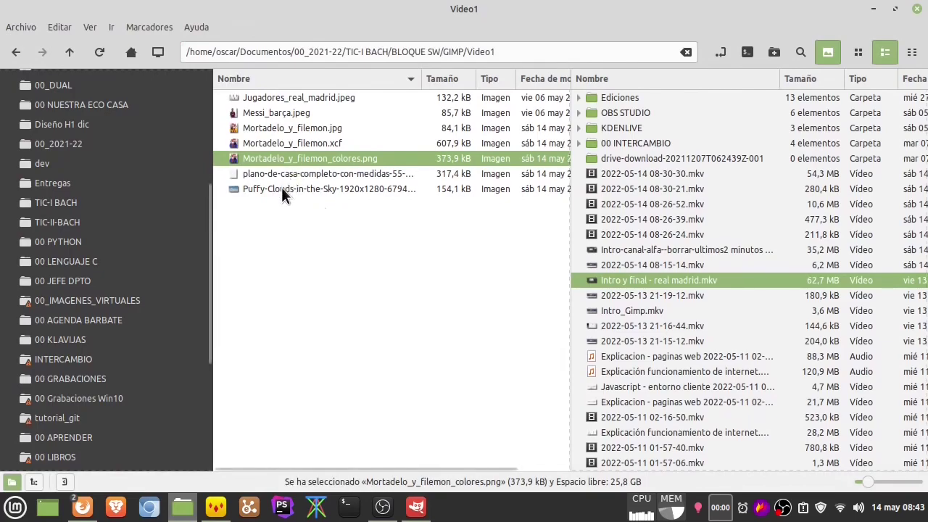
{"action": "mouse_move", "coordinate": [282, 188]}
{"action": "left_mouse_down"}
{"action": "mouse_move", "coordinate": [415, 481]}
{"action": "mouse_move", "coordinate": [404, 247]}
{"action": "left_mouse_up"}
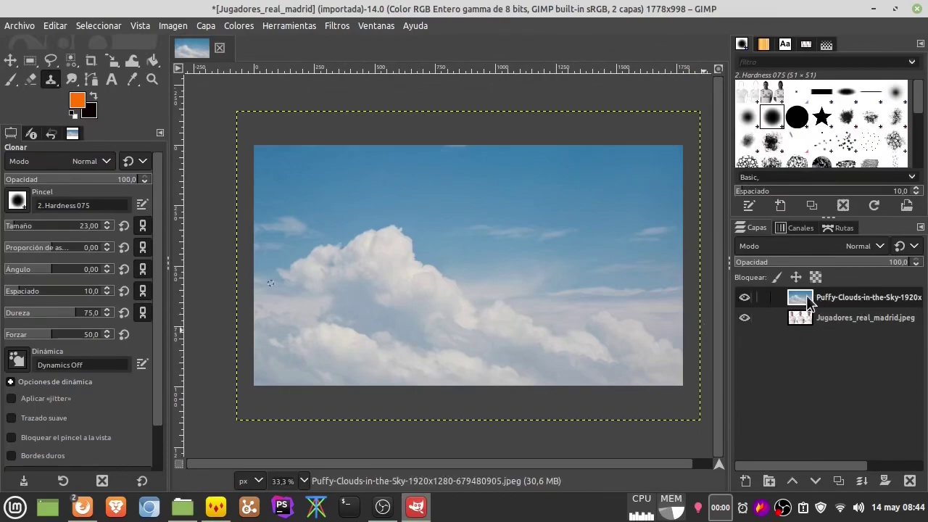
- Move the Puffy-Clouds layer beneath the Jugadores_real_madrid.jpeg layer in the Layers panel
{"action": "left_click", "coordinate": [20, 25]}
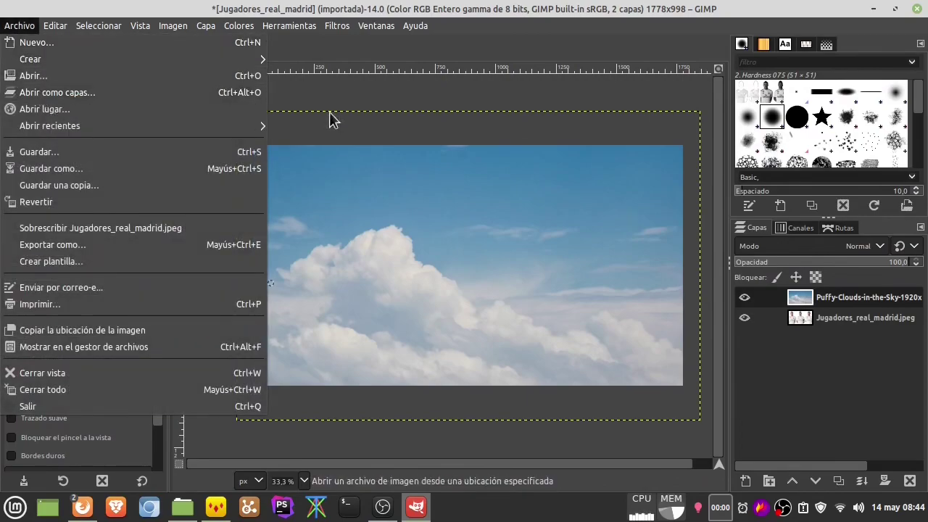
{"action": "left_click", "coordinate": [269, 68]}
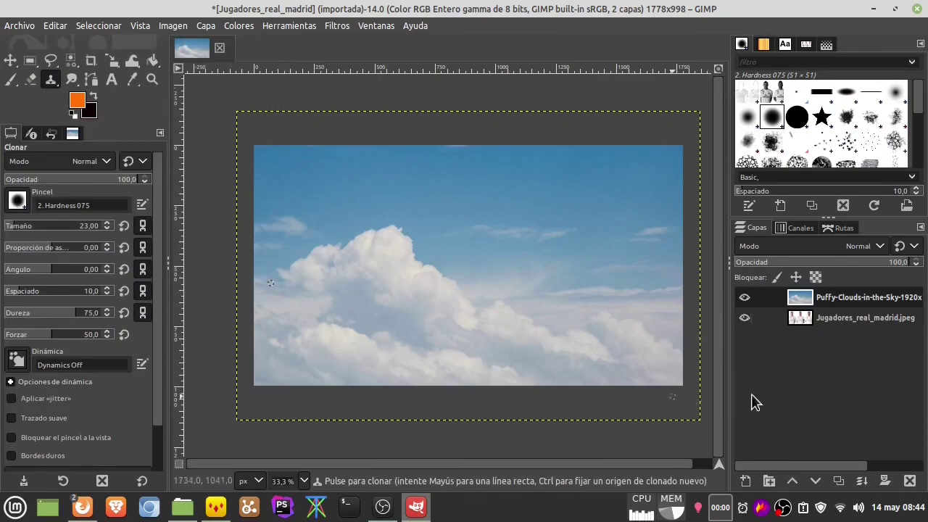
{"action": "left_click_drag", "start_coordinate": [857, 298], "coordinate": [861, 337]}
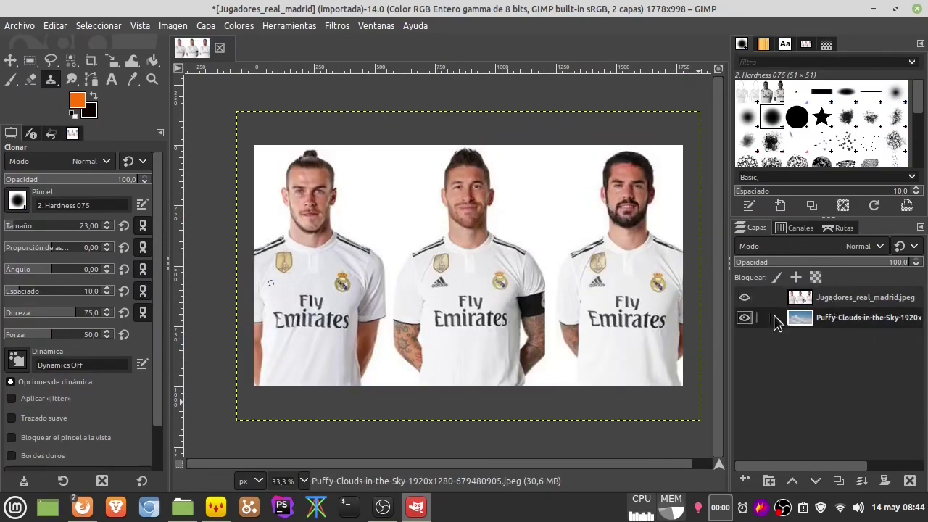
{"action": "left_click", "coordinate": [744, 298]}
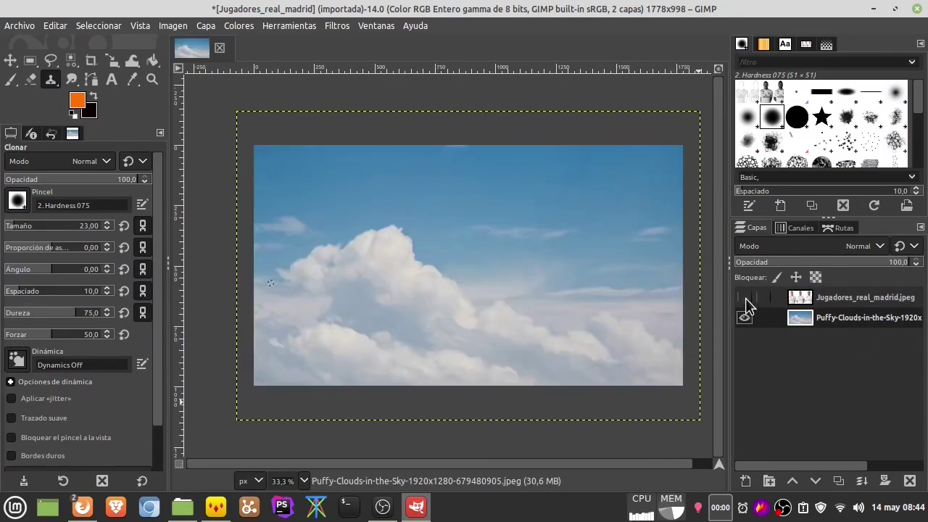
{"action": "left_click", "coordinate": [745, 299]}
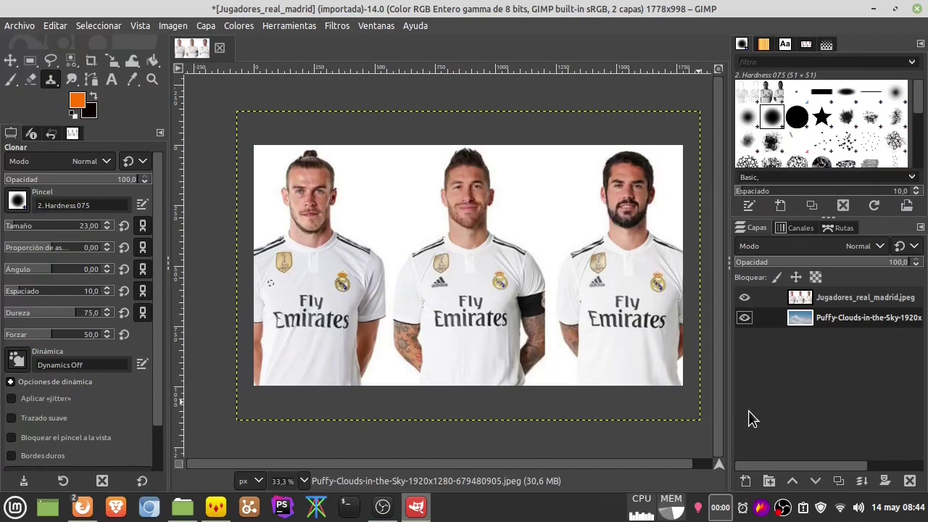
{"action": "left_click", "coordinate": [791, 480]}
{"action": "left_click", "coordinate": [814, 482]}
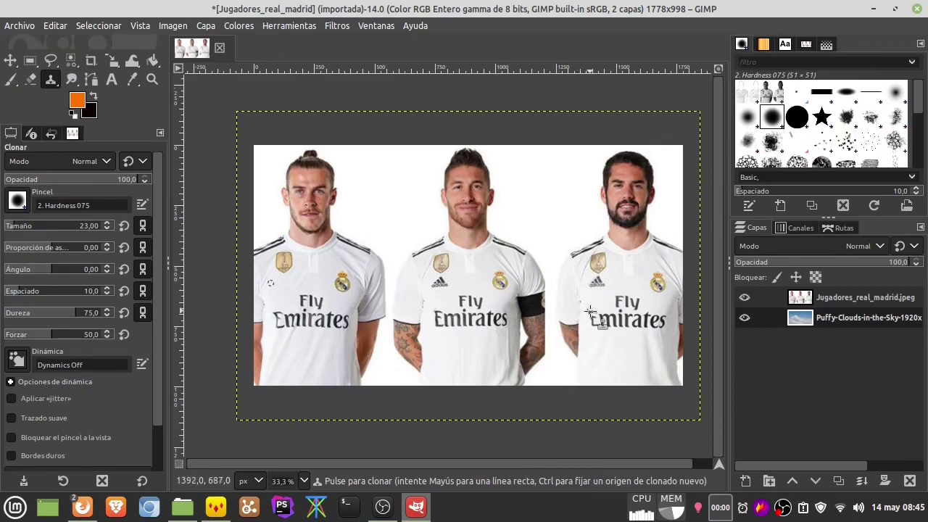
- With Fuzzy Select chosen, make the Jugadores players layer the active layer
{"action": "left_click", "coordinate": [71, 60]}
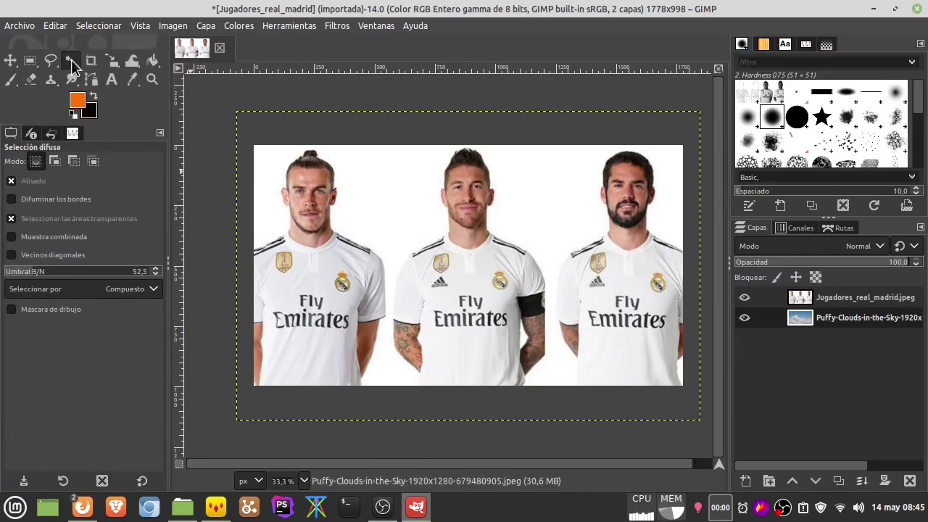
{"action": "left_click", "coordinate": [382, 220]}
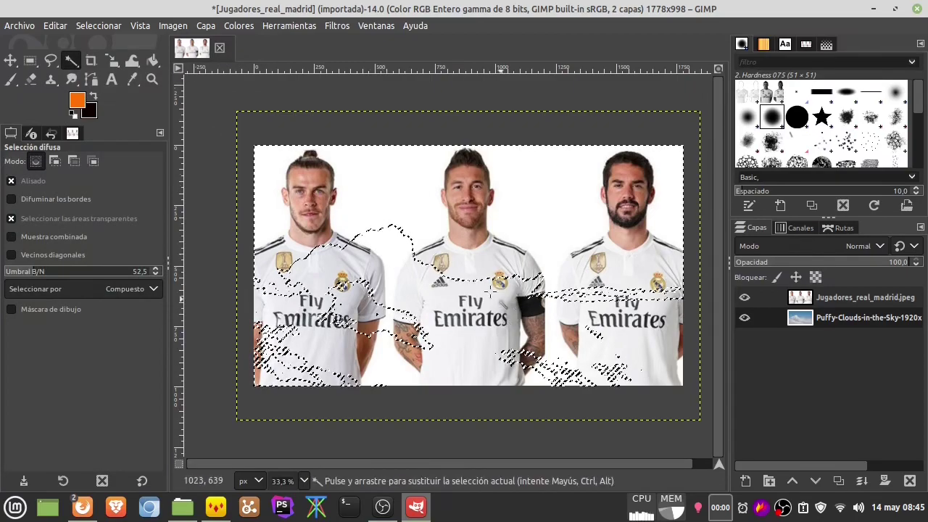
{"action": "left_click", "coordinate": [803, 330]}
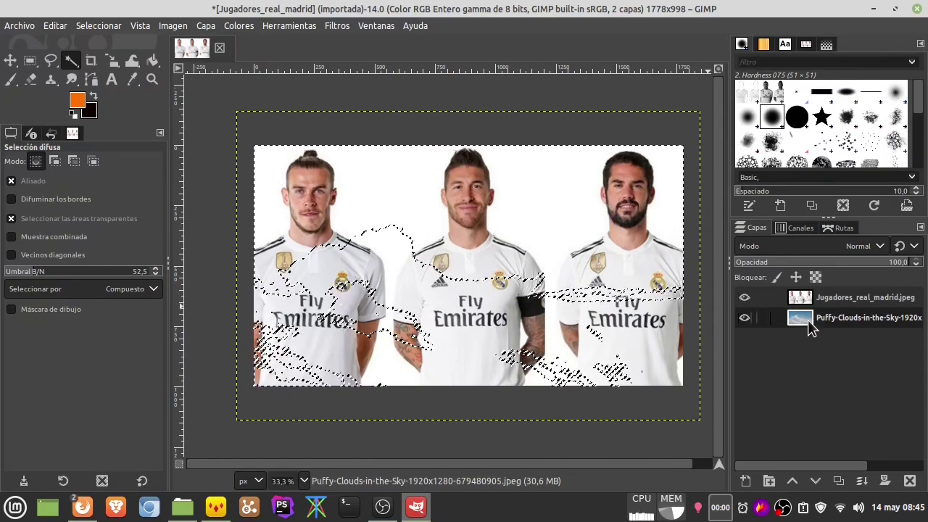
{"action": "left_click", "coordinate": [744, 297]}
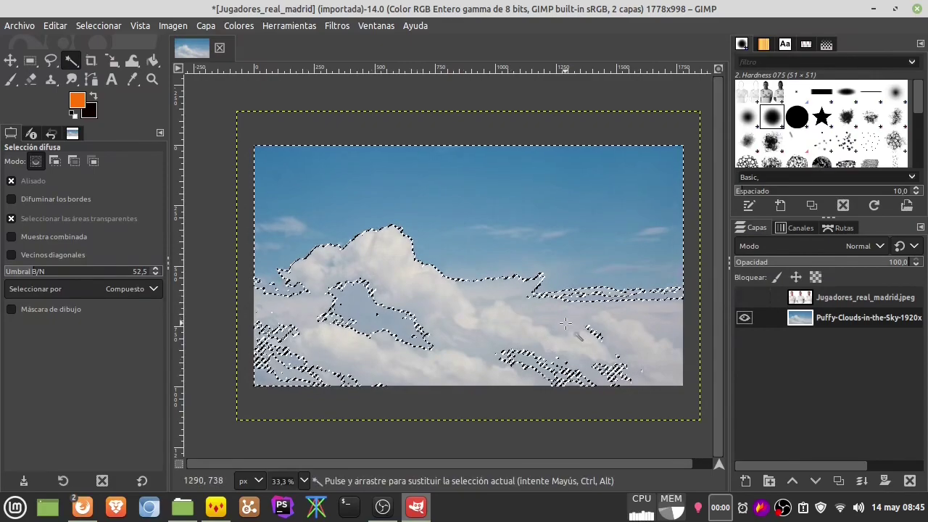
{"action": "left_click", "coordinate": [743, 297]}
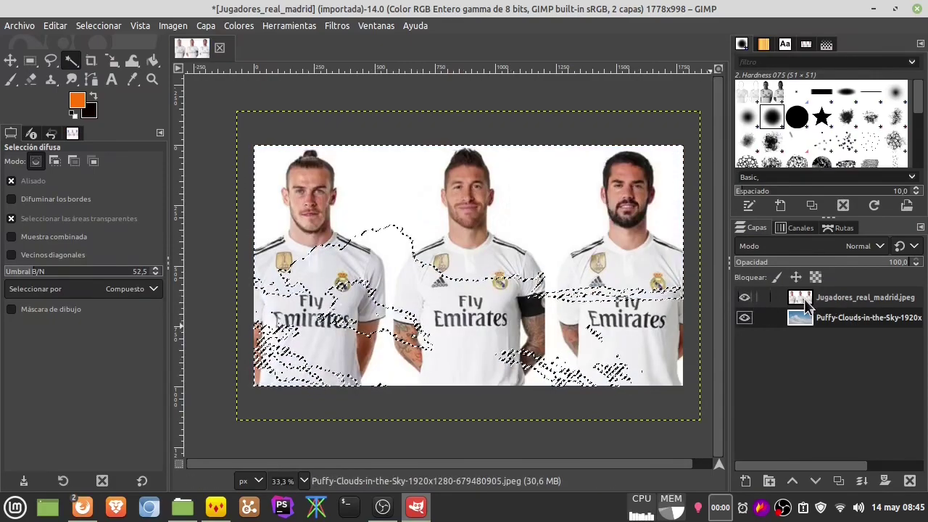
{"action": "left_click", "coordinate": [805, 299]}
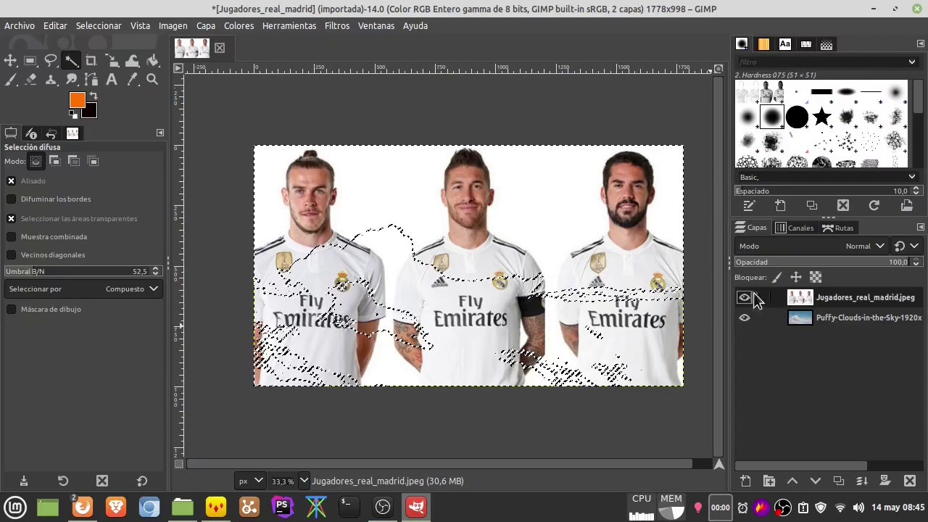
- Select the white background around the players with the threshold lowered to 5.5
{"action": "left_click", "coordinate": [370, 189]}
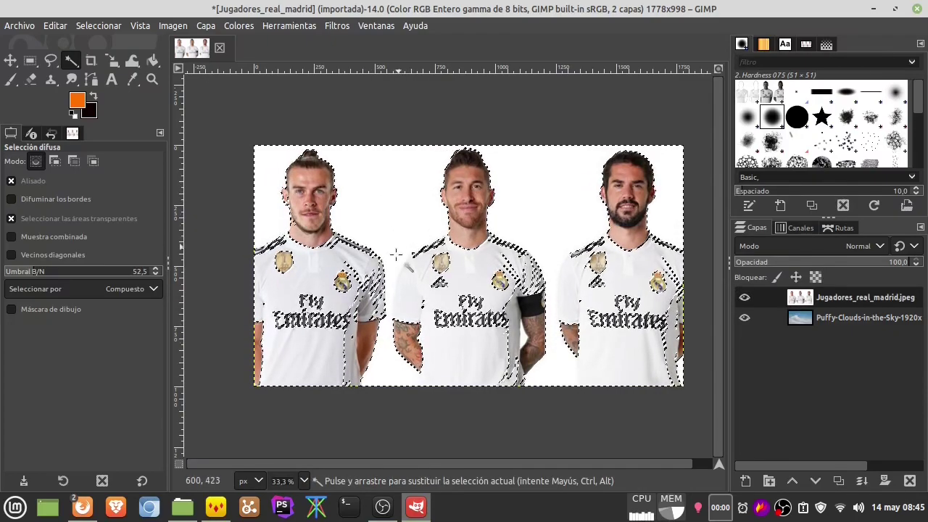
{"action": "left_click_drag", "start_coordinate": [31, 272], "coordinate": [22, 271]}
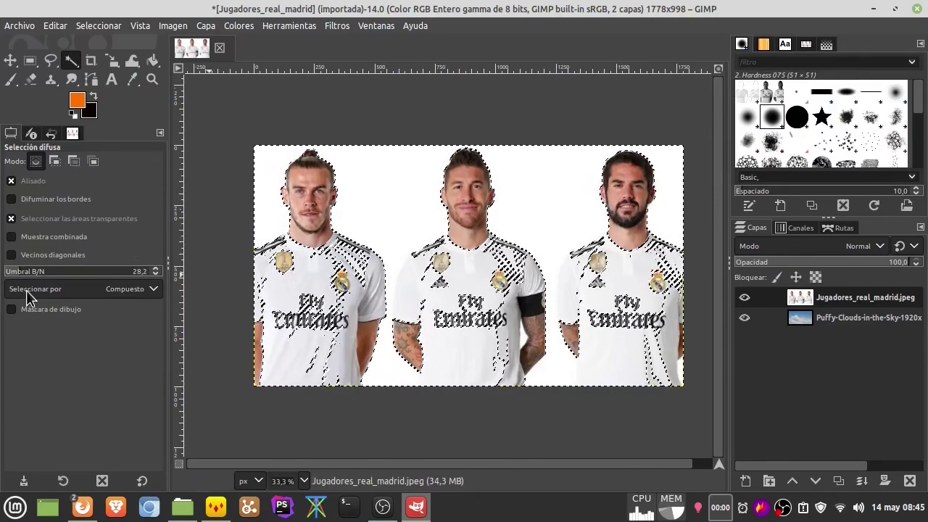
{"action": "left_click_drag", "start_coordinate": [17, 271], "coordinate": [12, 271]}
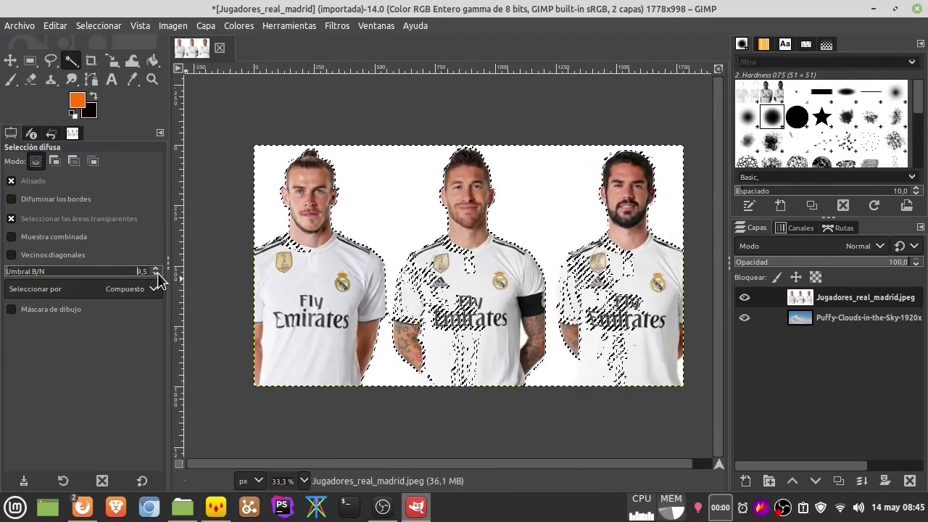
{"action": "scroll", "coordinate": [156, 274], "scroll_direction": "down", "scroll_amount": 6}
{"action": "type", "text": "5,5"}
{"action": "left_click", "coordinate": [388, 278]}
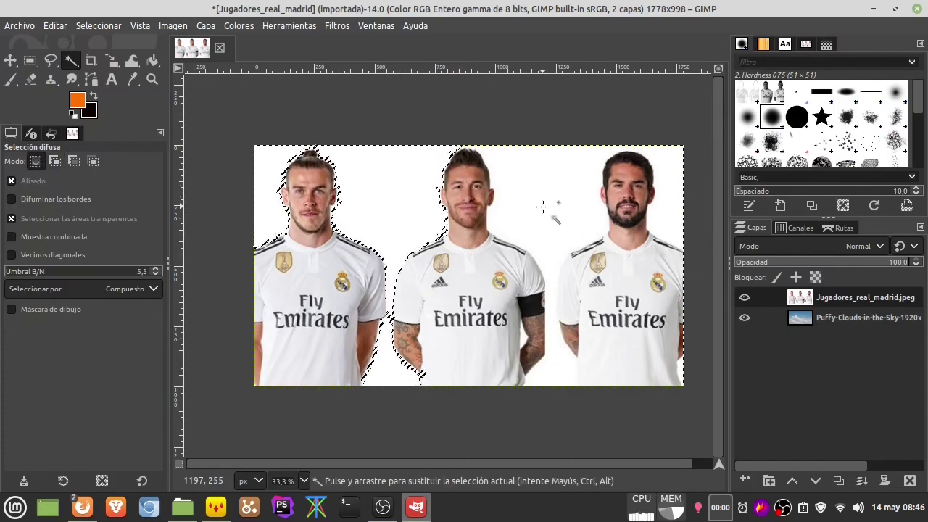
- Add the white area between the middle and right players to the selection and cut it
{"action": "key", "text": "shift"}
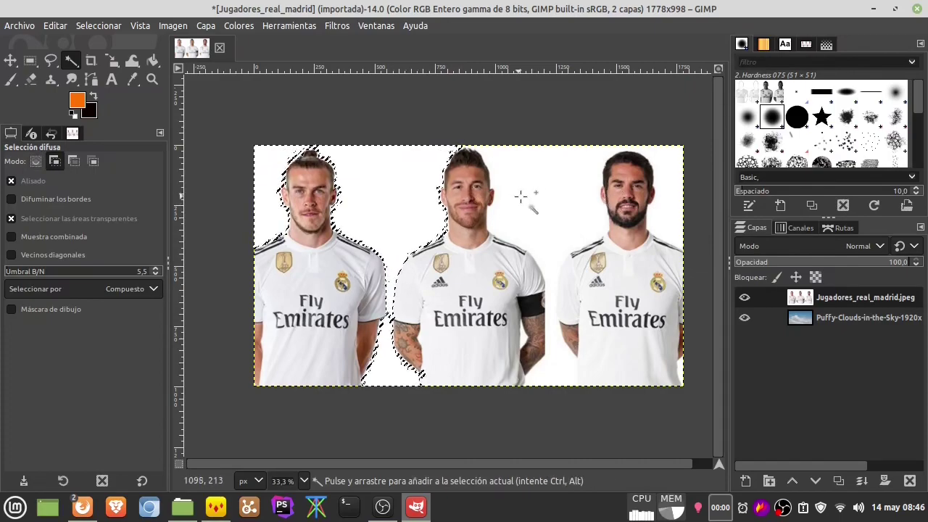
{"action": "left_click", "coordinate": [544, 196]}
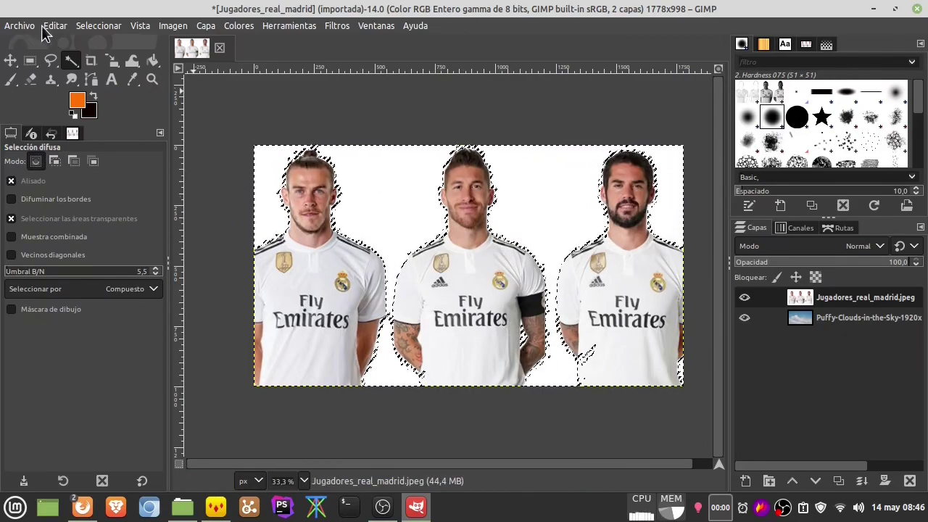
{"action": "left_click", "coordinate": [53, 27]}
{"action": "left_click", "coordinate": [54, 101]}
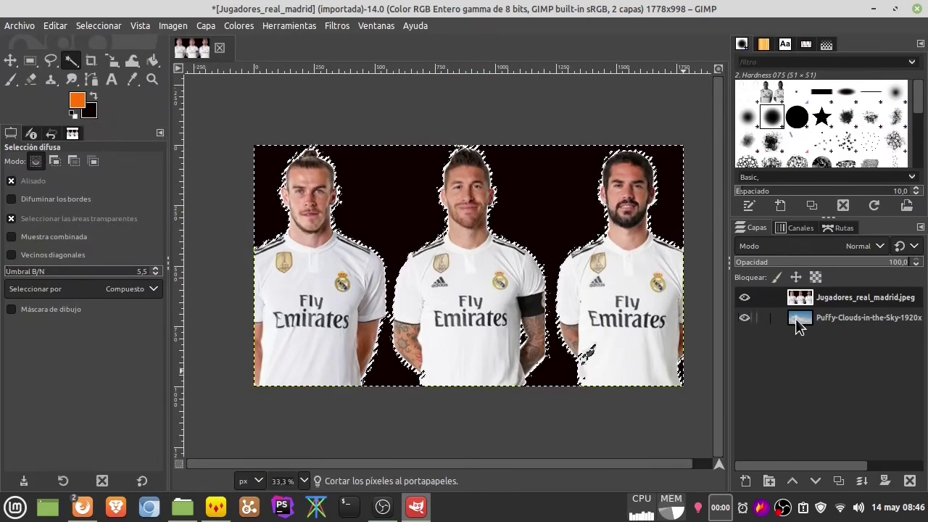
- Add an alpha channel to the players layer and cut the background to reveal the sky
{"action": "right_click", "coordinate": [378, 195]}
{"action": "mouse_move", "coordinate": [435, 301]}
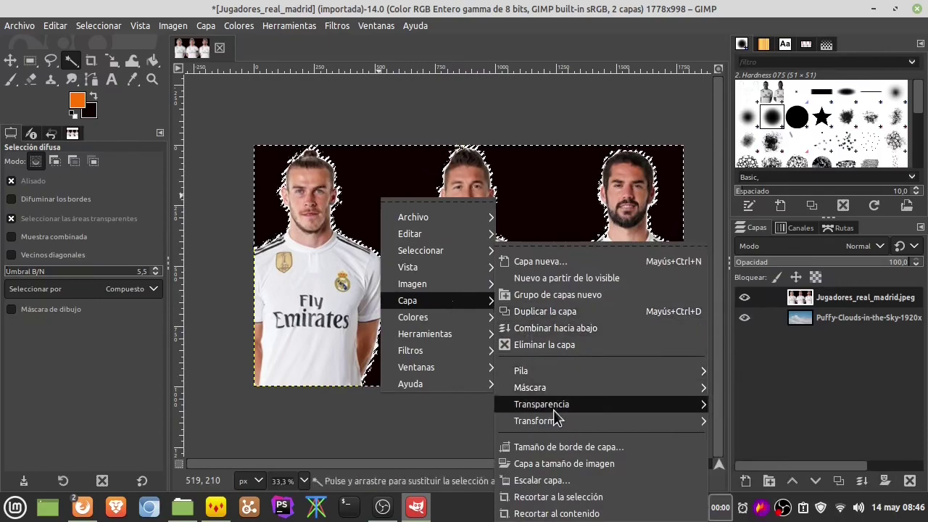
{"action": "mouse_move", "coordinate": [542, 404]}
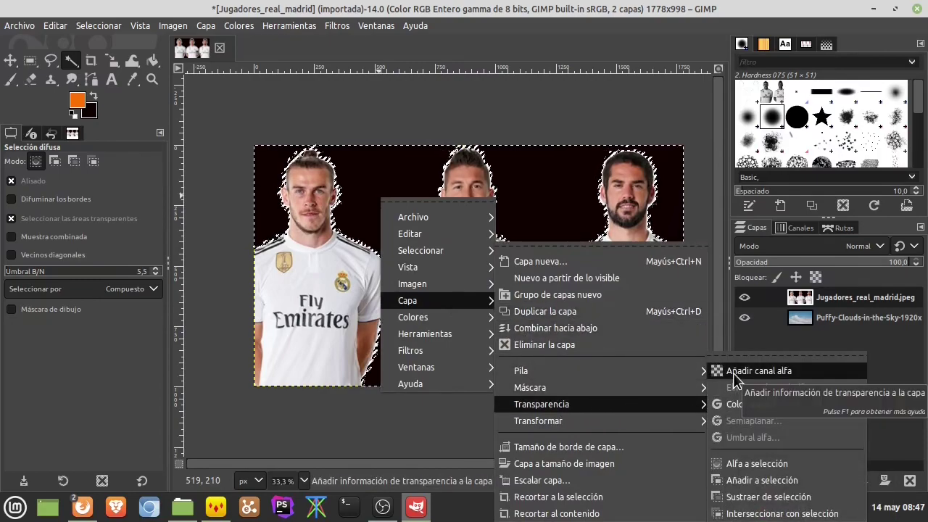
{"action": "left_click", "coordinate": [733, 372]}
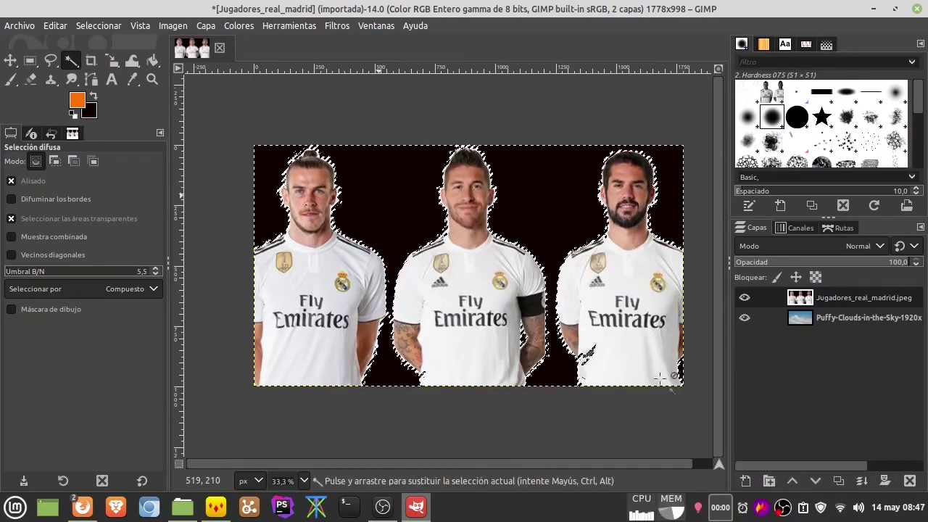
{"action": "left_click", "coordinate": [49, 27]}
{"action": "left_click", "coordinate": [69, 101]}
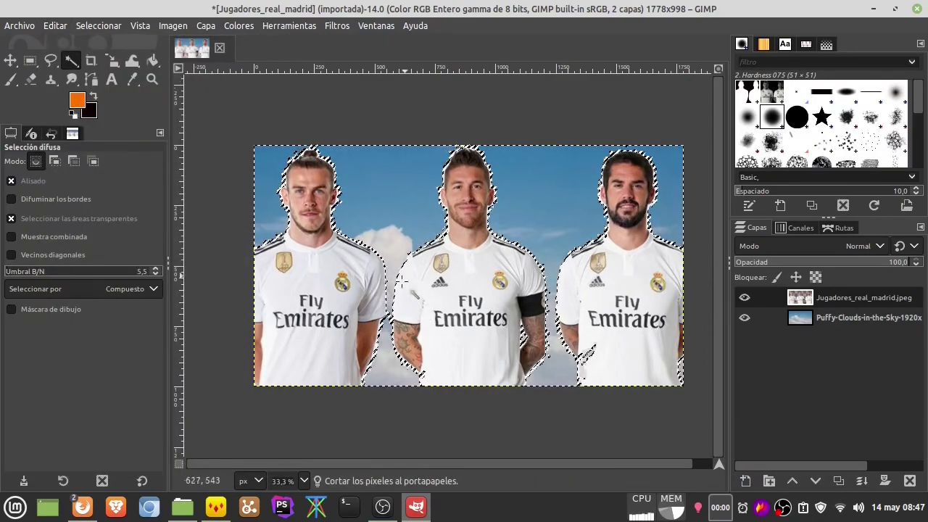
- Deselect, then undo the background cuts until the players photo shows its white background again
{"action": "left_click", "coordinate": [98, 25]}
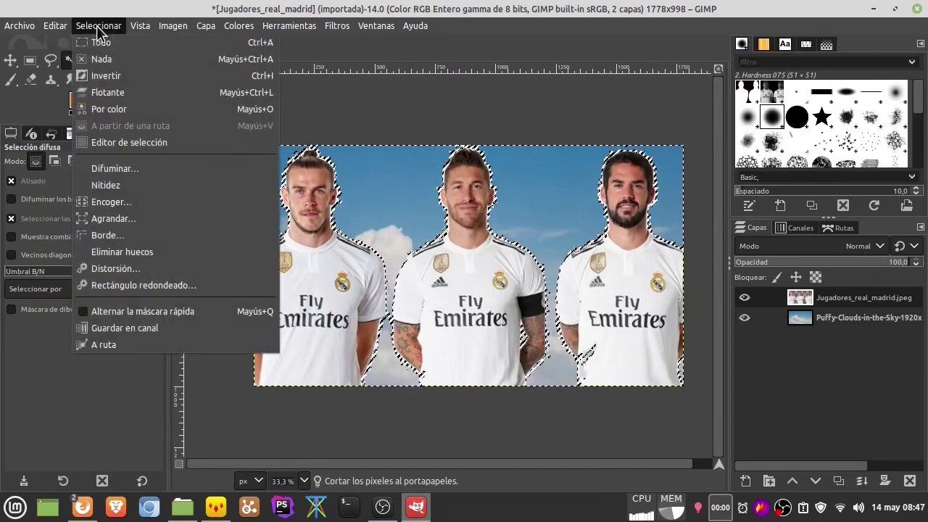
{"action": "left_click", "coordinate": [102, 60]}
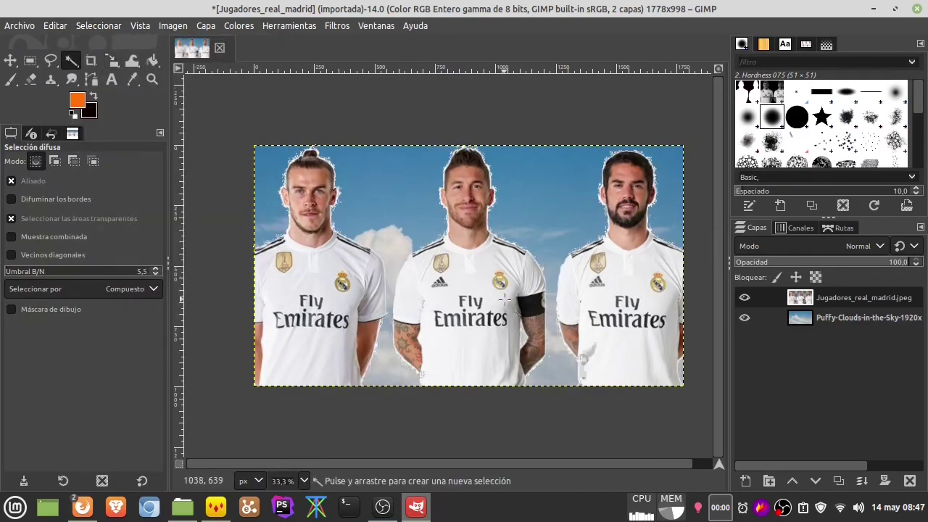
{"action": "scroll", "coordinate": [451, 161], "scroll_direction": "up", "scroll_amount": 4, "text": "ctrl"}
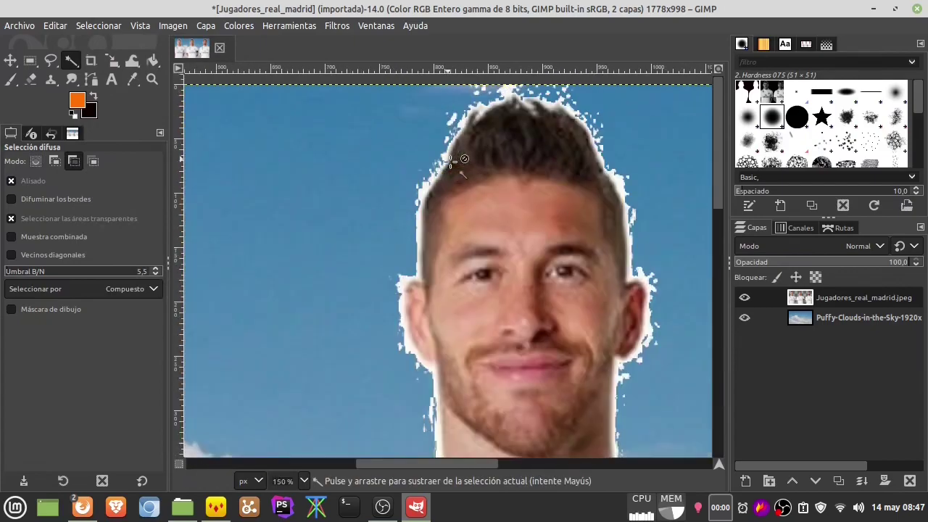
{"action": "scroll", "coordinate": [263, 234], "scroll_direction": "down", "scroll_amount": 2, "text": "ctrl"}
{"action": "scroll", "coordinate": [300, 255], "scroll_direction": "down", "scroll_amount": 3, "text": "ctrl"}
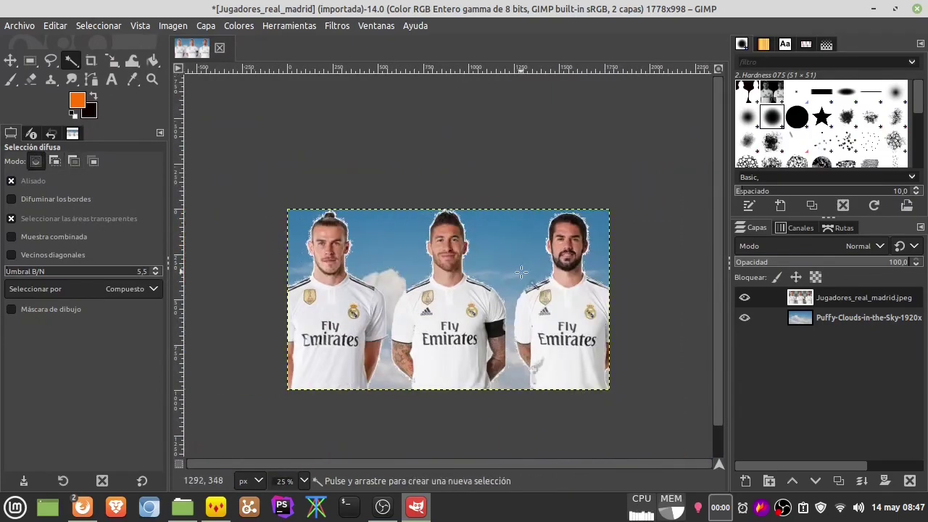
{"action": "left_click", "coordinate": [55, 25]}
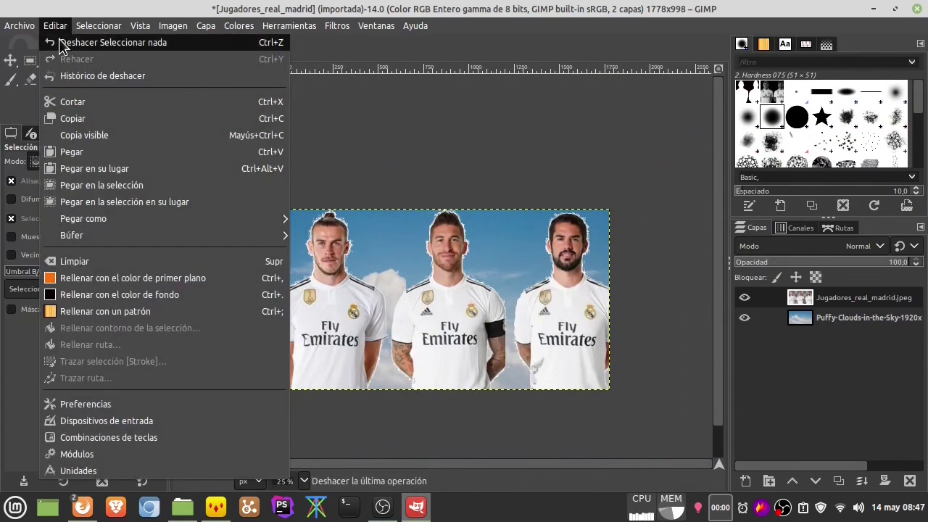
{"action": "left_click", "coordinate": [56, 42]}
{"action": "left_click", "coordinate": [56, 25]}
{"action": "left_click", "coordinate": [57, 42]}
{"action": "left_click", "coordinate": [55, 25]}
{"action": "left_click", "coordinate": [57, 42]}
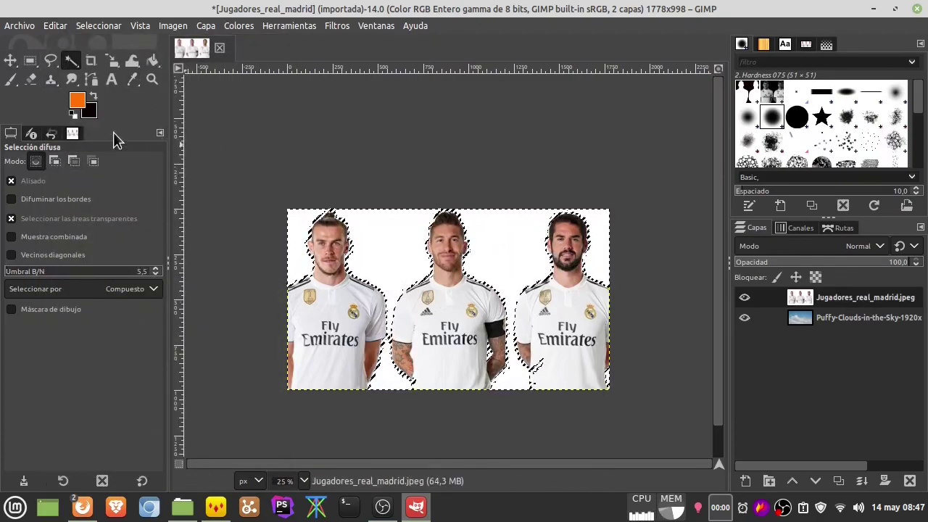
- With Free Select and the selection cleared, lasso the white gap between the arms
{"action": "left_click", "coordinate": [51, 63]}
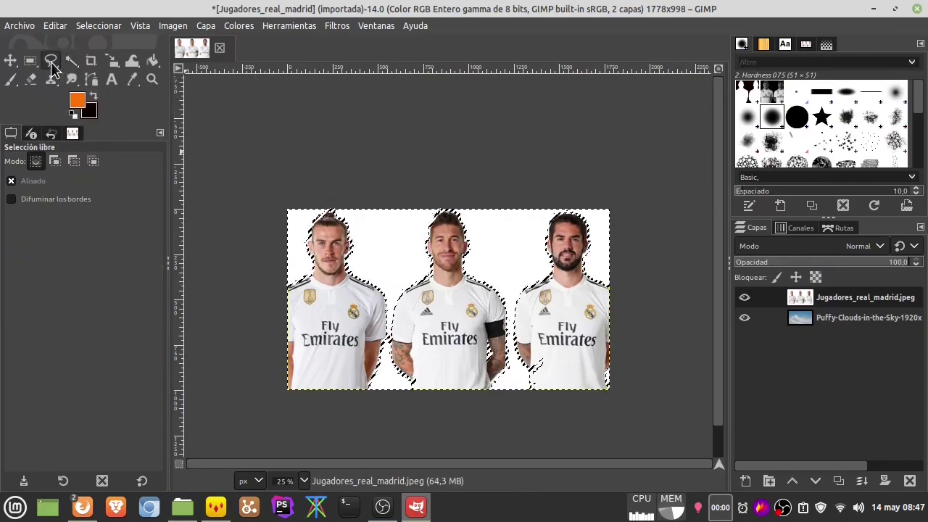
{"action": "left_click", "coordinate": [98, 25]}
{"action": "left_click", "coordinate": [87, 60]}
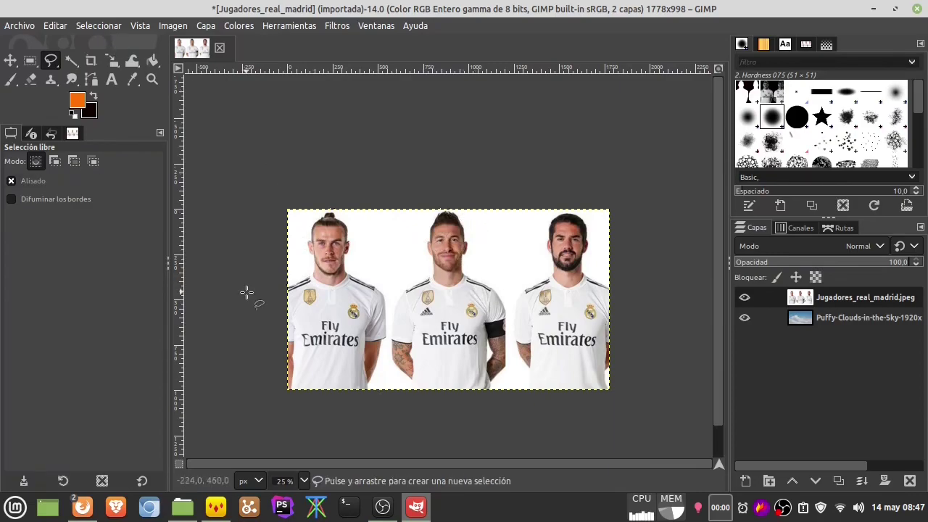
{"action": "scroll", "coordinate": [533, 379], "scroll_direction": "up", "scroll_amount": 3, "text": "ctrl"}
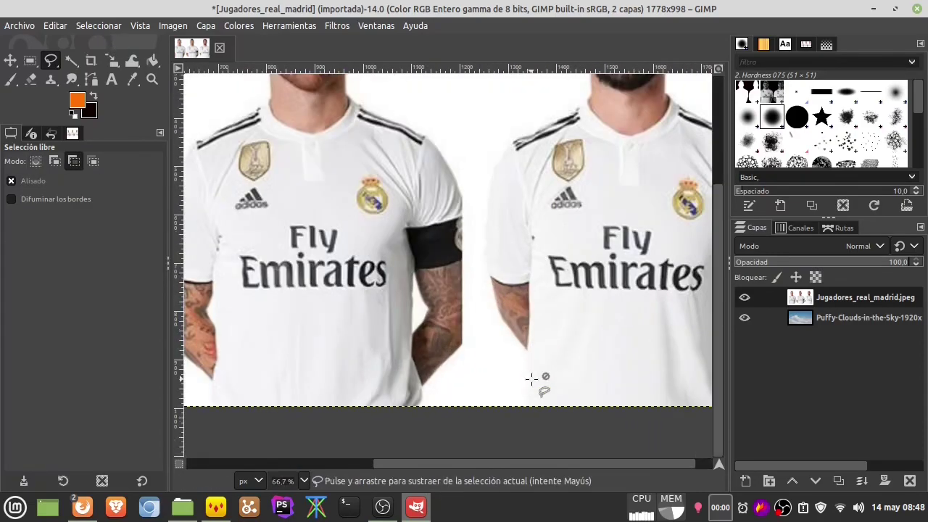
{"action": "scroll", "coordinate": [529, 380], "scroll_direction": "up", "scroll_amount": 1, "text": "ctrl"}
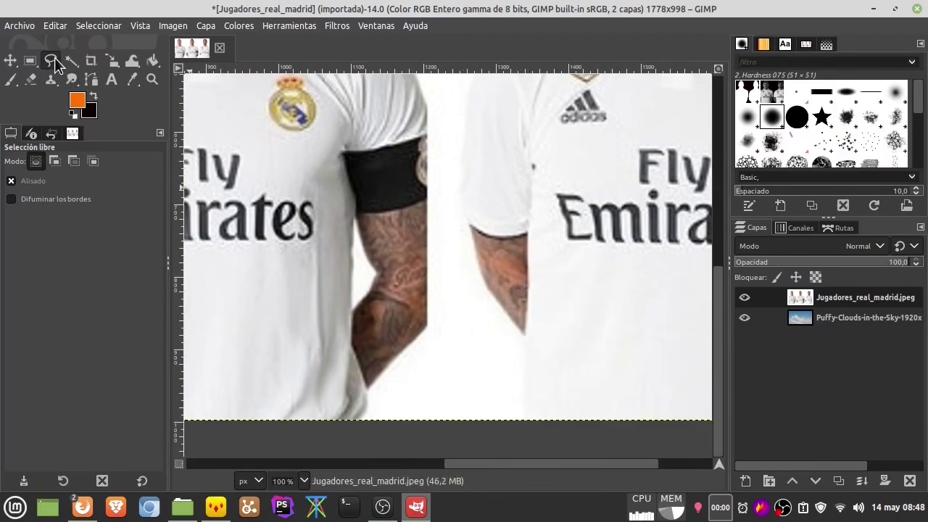
{"action": "left_click_drag", "start_coordinate": [485, 306], "coordinate": [381, 307]}
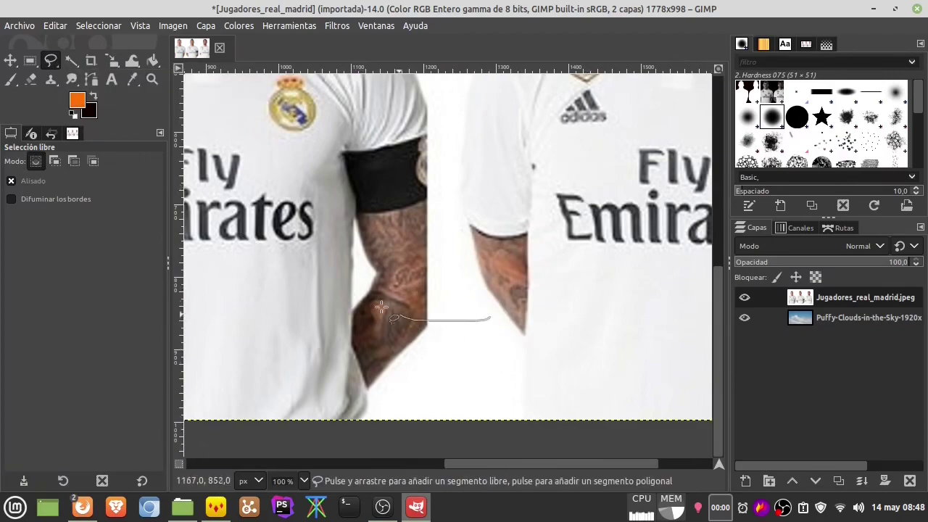
{"action": "left_click_drag", "start_coordinate": [400, 192], "coordinate": [591, 245]}
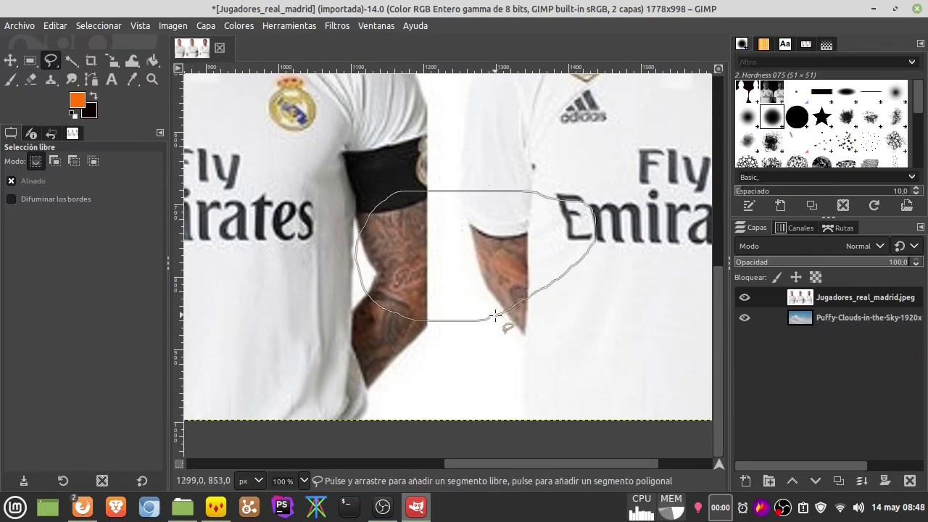
{"action": "left_click_drag", "start_coordinate": [489, 317], "coordinate": [489, 318]}
- Try a polygon outline around the gap, then discard that selection
{"action": "left_click", "coordinate": [447, 375]}
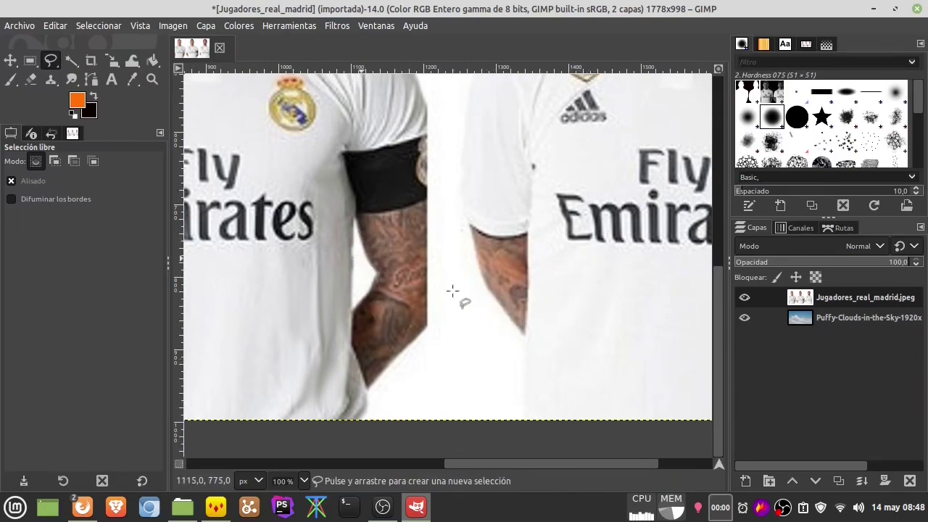
{"action": "left_click", "coordinate": [559, 365]}
{"action": "left_click", "coordinate": [486, 169]}
{"action": "left_click", "coordinate": [324, 169]}
{"action": "left_click", "coordinate": [263, 314]}
{"action": "left_click", "coordinate": [463, 377]}
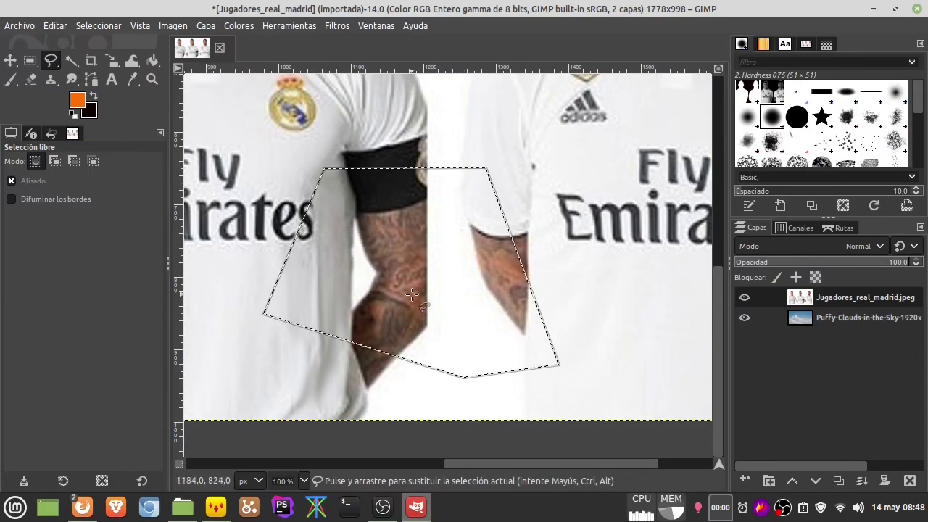
{"action": "left_click", "coordinate": [527, 428]}
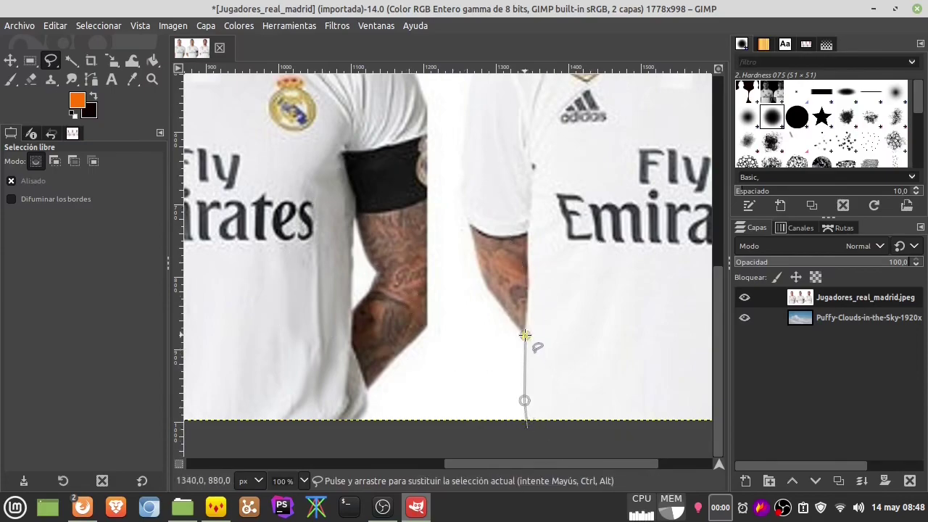
- Retrace the gap along the arms' edges and cut it out with Ctrl+X
{"action": "left_click_drag", "start_coordinate": [509, 313], "coordinate": [506, 314]}
{"action": "left_click", "coordinate": [425, 326]}
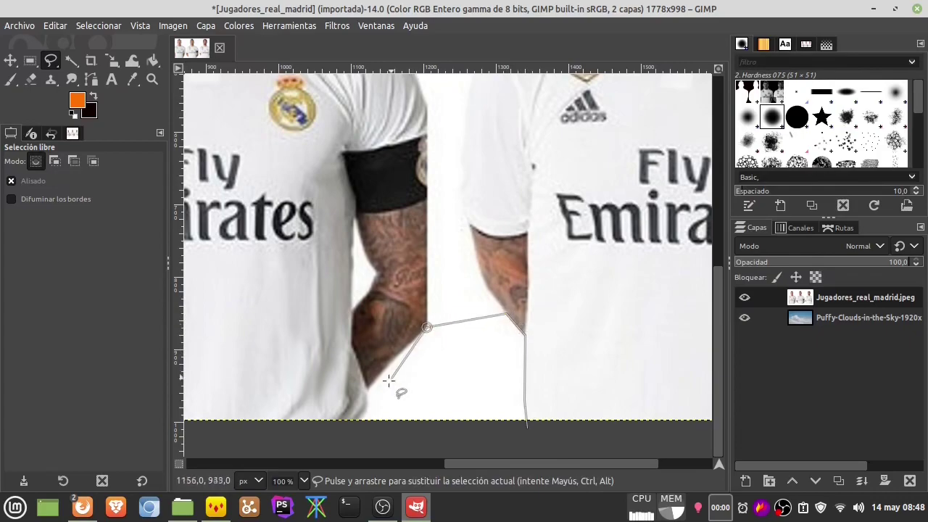
{"action": "left_click", "coordinate": [368, 423]}
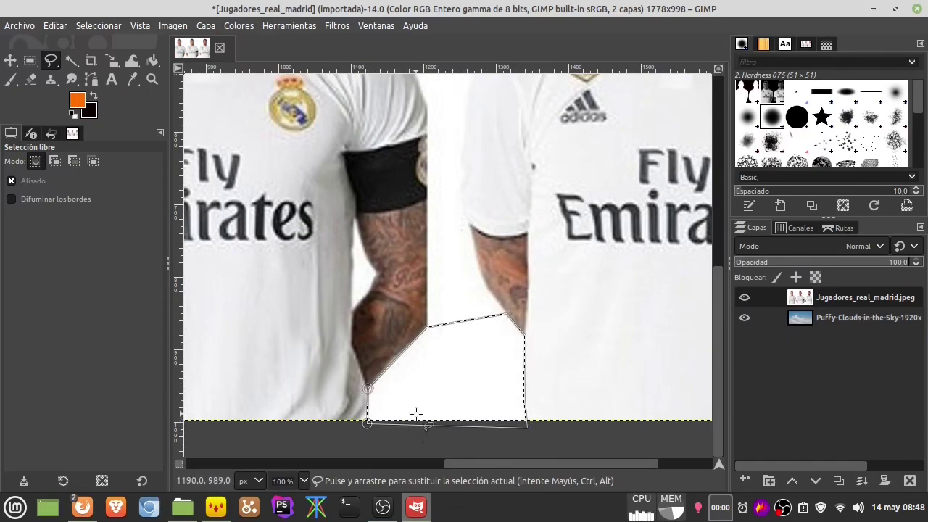
{"action": "key", "text": "ctrl+x"}
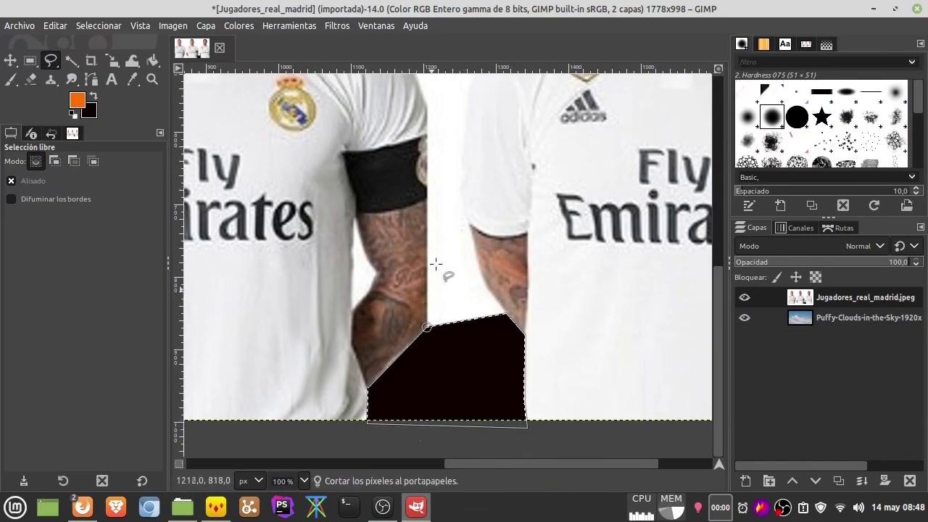
- Add an alpha channel to the players layer and cut the black patch to reveal sky
{"action": "right_click", "coordinate": [440, 262]}
{"action": "mouse_move", "coordinate": [498, 366]}
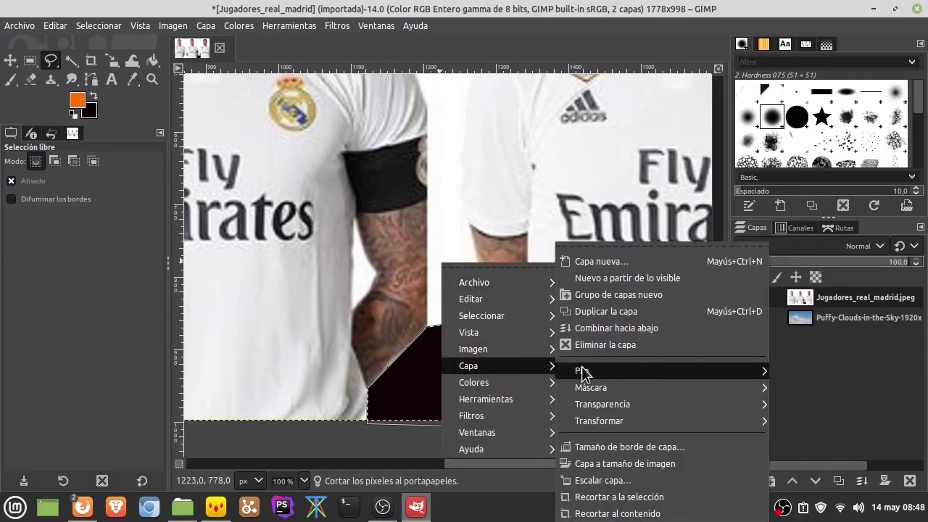
{"action": "mouse_move", "coordinate": [601, 403]}
{"action": "left_click", "coordinate": [831, 365]}
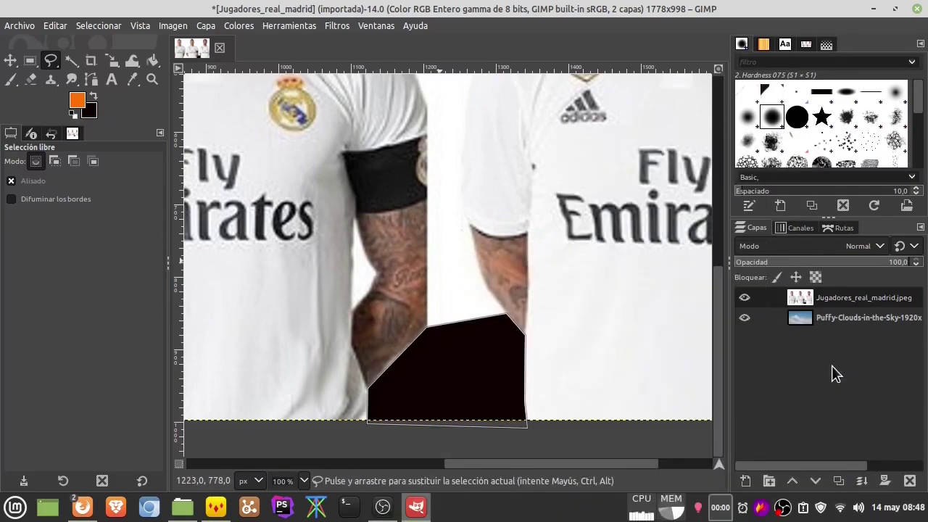
{"action": "key", "text": "ctrl+x"}
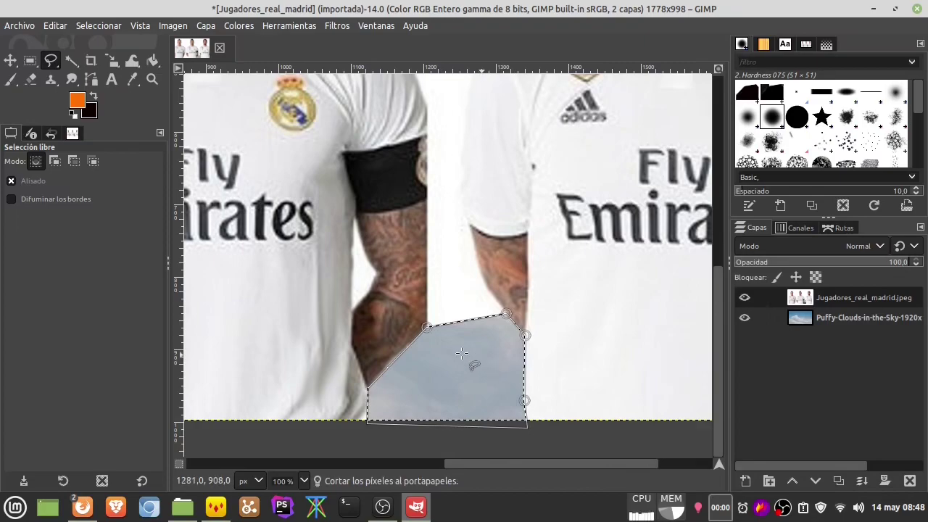
{"action": "scroll", "coordinate": [470, 317], "scroll_direction": "down", "scroll_amount": 3, "text": "ctrl"}
{"action": "scroll", "coordinate": [280, 319], "scroll_direction": "up", "scroll_amount": 2, "text": "ctrl"}
{"action": "scroll", "coordinate": [269, 307], "scroll_direction": "up", "scroll_amount": 1, "text": "ctrl"}
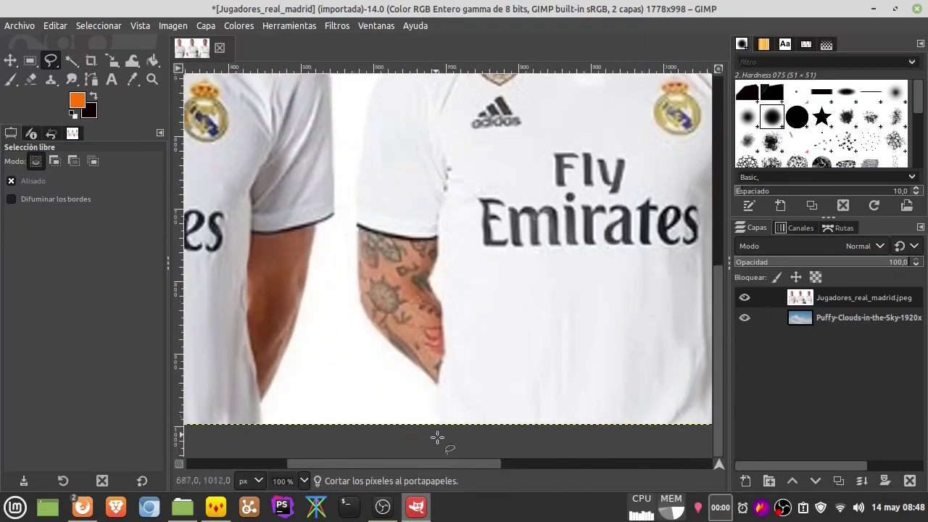
- Outline and cut the white gap between the arms
{"action": "left_click", "coordinate": [437, 434]}
{"action": "left_click", "coordinate": [437, 384]}
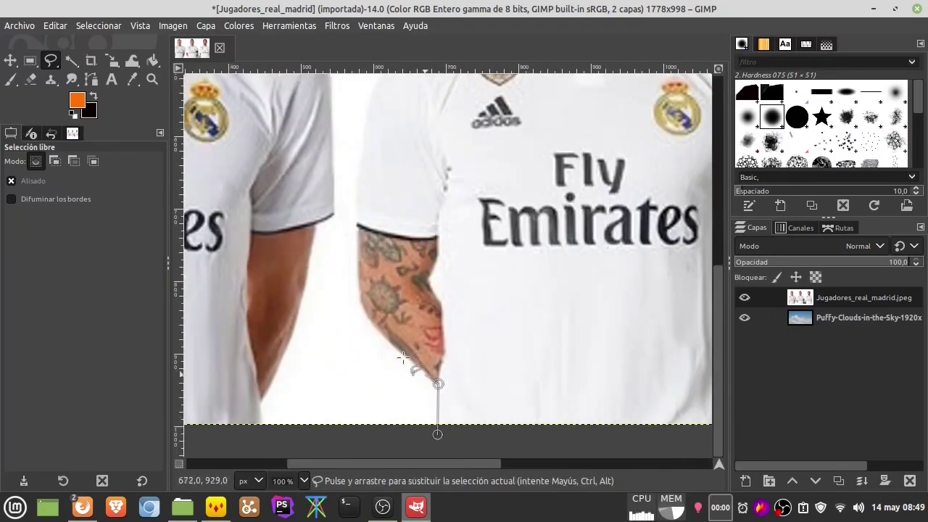
{"action": "left_click", "coordinate": [388, 340]}
{"action": "left_click", "coordinate": [285, 349]}
{"action": "left_click", "coordinate": [438, 435]}
{"action": "key", "text": "ctrl+x"}
- Outline and cut the white background along the shoulder stripe and arm edge
{"action": "scroll", "coordinate": [332, 258], "scroll_direction": "up", "scroll_amount": 5}
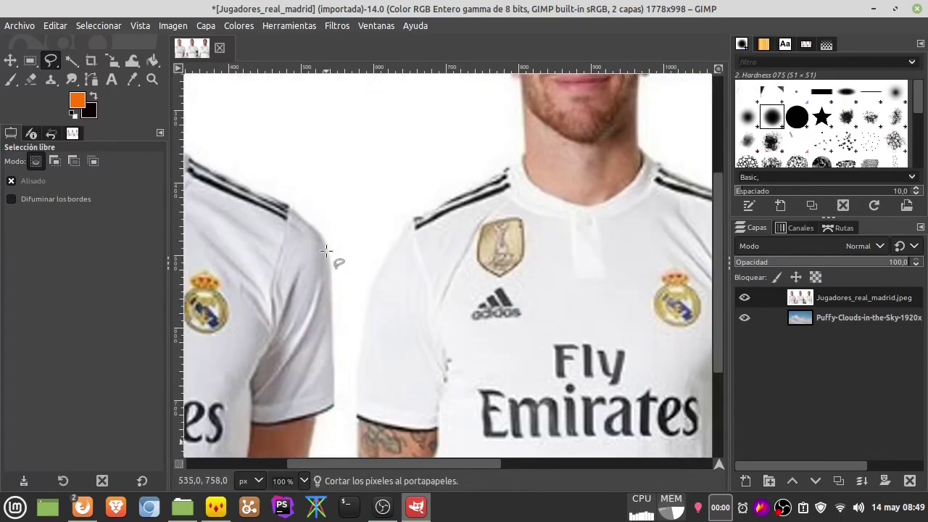
{"action": "scroll", "coordinate": [370, 245], "scroll_direction": "left", "scroll_amount": 4}
{"action": "left_click", "coordinate": [302, 144]}
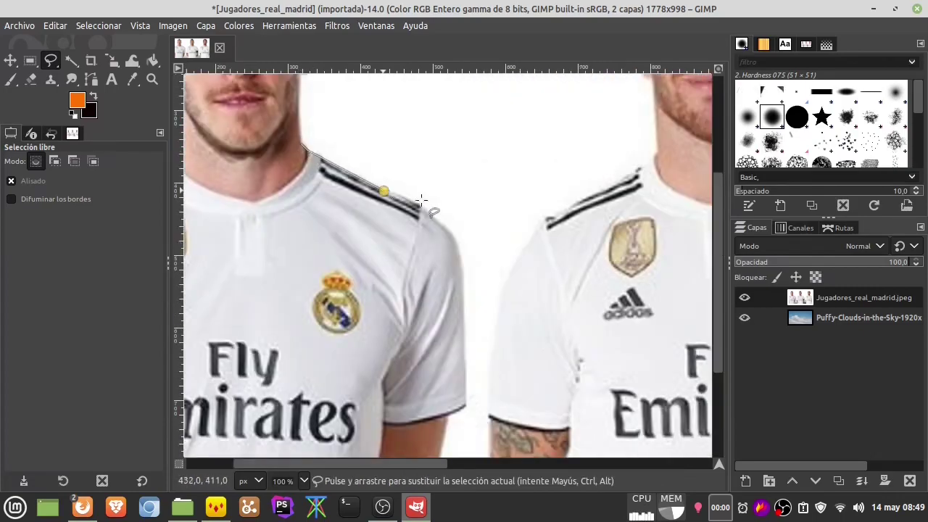
{"action": "mouse_move", "coordinate": [459, 239]}
{"action": "left_mouse_down"}
{"action": "mouse_move", "coordinate": [459, 409]}
{"action": "mouse_move", "coordinate": [543, 213]}
{"action": "mouse_move", "coordinate": [640, 169]}
{"action": "left_mouse_up"}
{"action": "left_click", "coordinate": [304, 145]}
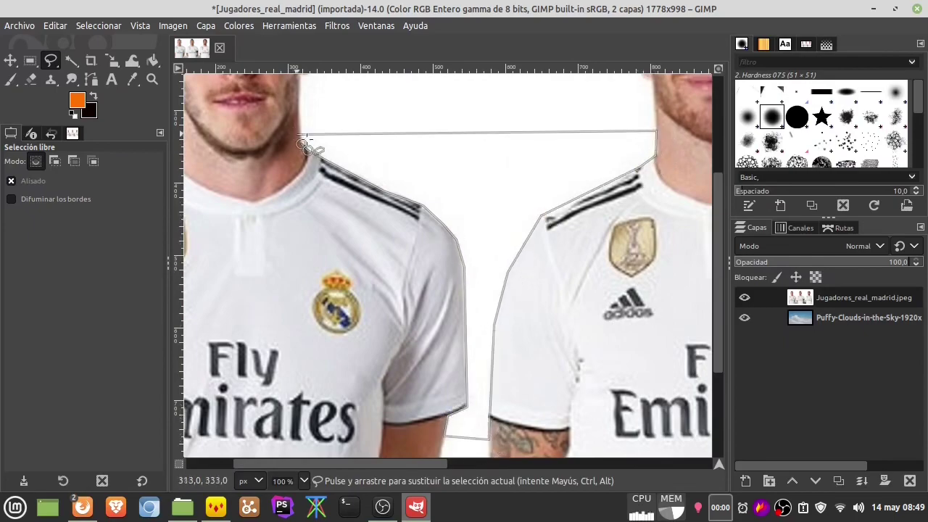
{"action": "key", "text": "Return"}
{"action": "key", "text": "ctrl+x"}
- Outline and delete the white background between the two players' shoulders
{"action": "scroll", "coordinate": [226, 250], "scroll_direction": "down", "scroll_amount": 2}
{"action": "scroll", "coordinate": [225, 250], "scroll_direction": "up", "scroll_amount": 3}
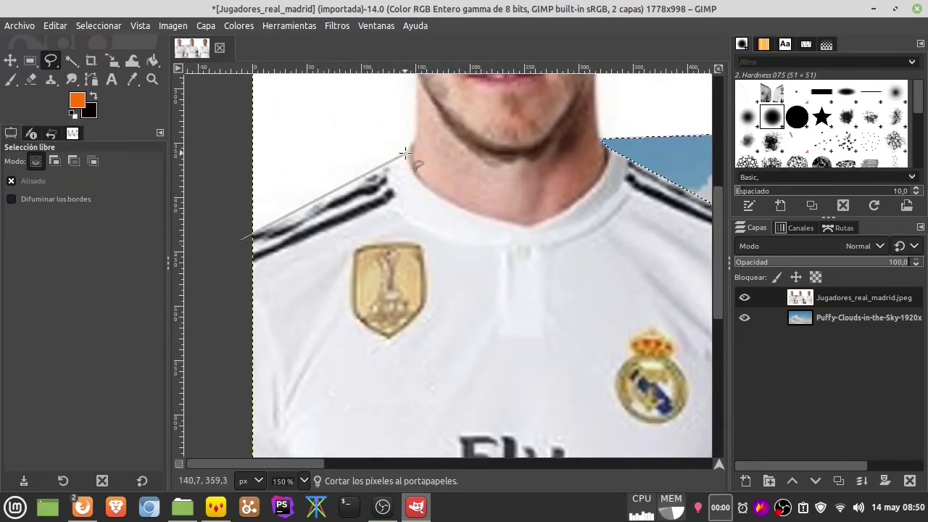
{"action": "left_click", "coordinate": [411, 148]}
{"action": "left_click", "coordinate": [244, 140]}
{"action": "left_click", "coordinate": [240, 239]}
{"action": "scroll", "coordinate": [389, 192], "scroll_direction": "down", "scroll_amount": 3}
{"action": "scroll", "coordinate": [355, 297], "scroll_direction": "right", "scroll_amount": 5}
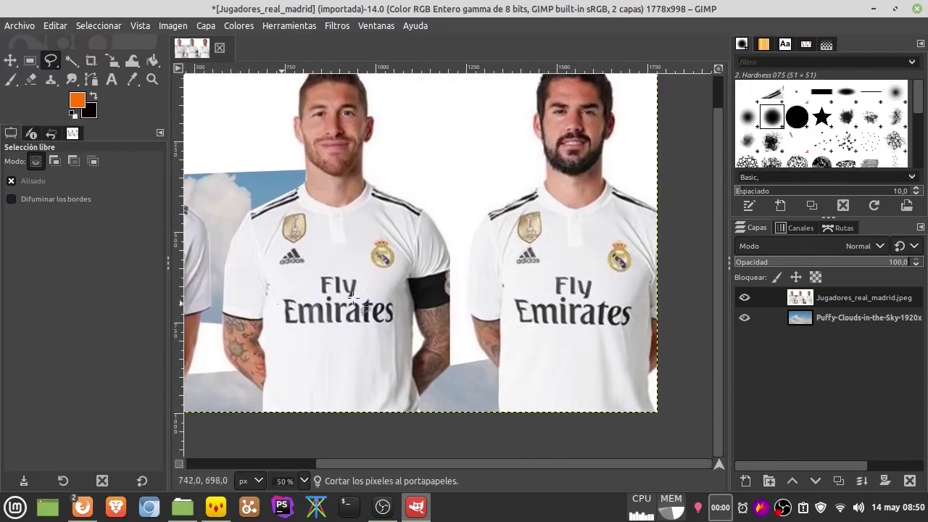
{"action": "scroll", "coordinate": [436, 187], "scroll_direction": "up", "scroll_amount": 1}
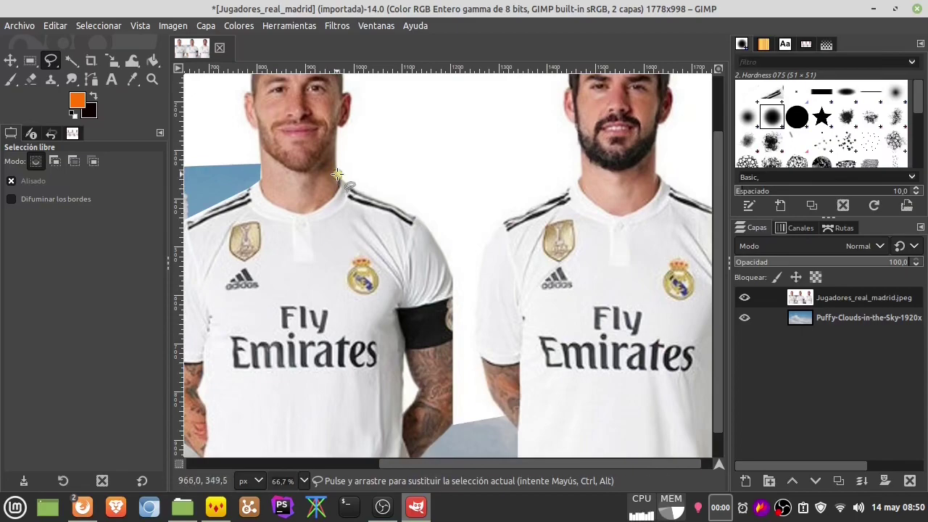
{"action": "mouse_move", "coordinate": [337, 174]}
{"action": "left_mouse_down"}
{"action": "mouse_move", "coordinate": [450, 257]}
{"action": "mouse_move", "coordinate": [484, 371]}
{"action": "mouse_move", "coordinate": [472, 312]}
{"action": "mouse_move", "coordinate": [489, 232]}
{"action": "mouse_move", "coordinate": [583, 176]}
{"action": "mouse_move", "coordinate": [580, 157]}
{"action": "mouse_move", "coordinate": [336, 155]}
{"action": "mouse_move", "coordinate": [337, 174]}
{"action": "left_mouse_up"}
{"action": "key", "text": "Return"}
{"action": "key", "text": "Delete"}
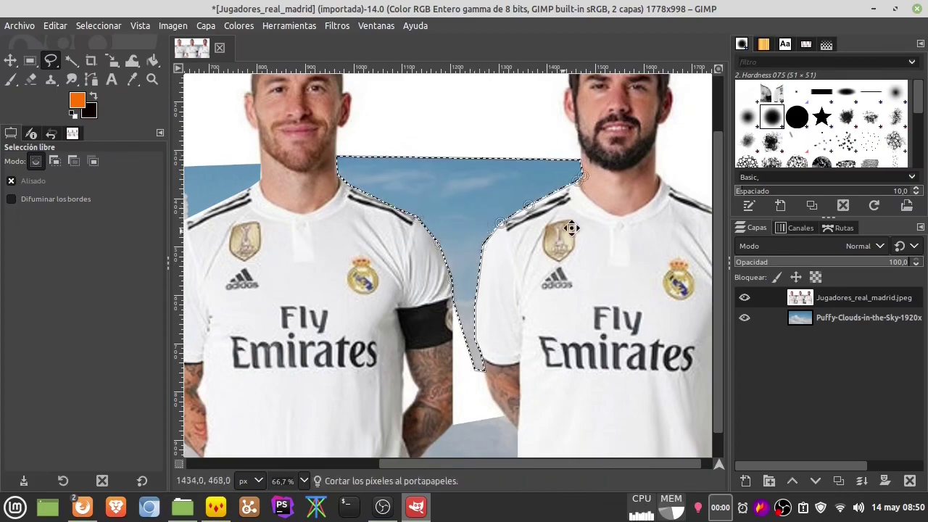
- Cut the background beside the third player's neck and fit the image in the window
{"action": "scroll", "coordinate": [421, 148], "scroll_direction": "right", "scroll_amount": 5}
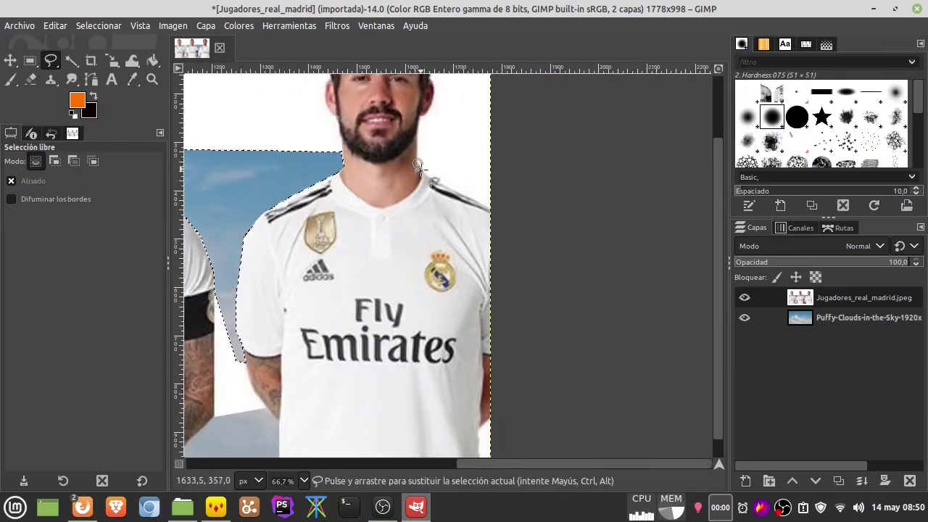
{"action": "mouse_move", "coordinate": [421, 166]}
{"action": "left_mouse_down"}
{"action": "mouse_move", "coordinate": [497, 216]}
{"action": "mouse_move", "coordinate": [433, 161]}
{"action": "left_mouse_up"}
{"action": "left_click", "coordinate": [420, 166]}
{"action": "key", "text": "Return"}
{"action": "key", "text": "ctrl+x"}
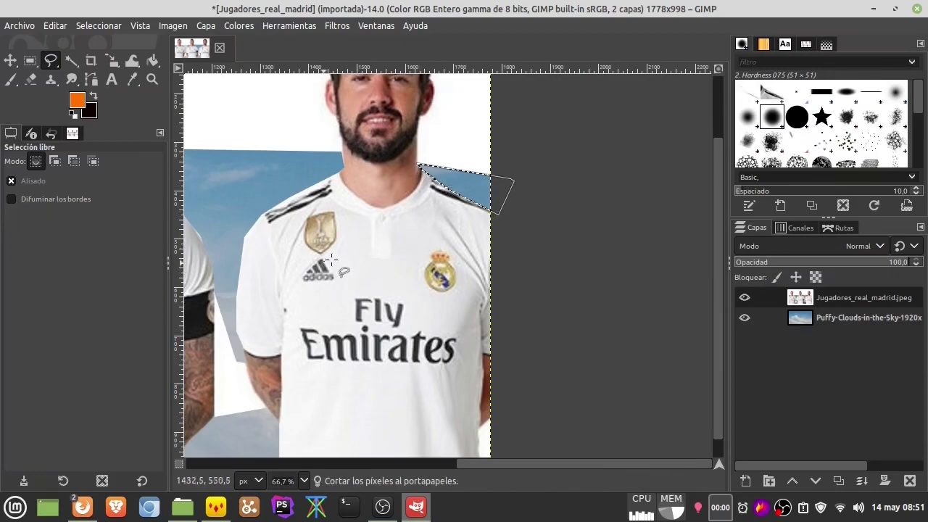
{"action": "key", "text": "minus"}
{"action": "key", "text": "minus"}
{"action": "key", "text": "minus"}
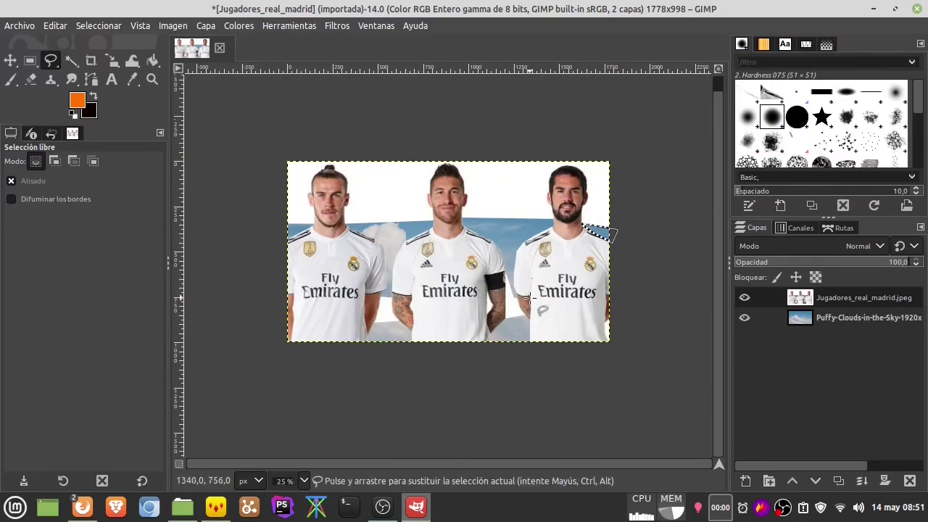
- Select the white gap by colour at threshold 35.9, then 66.6, and cut it
{"action": "left_click", "coordinate": [71, 60]}
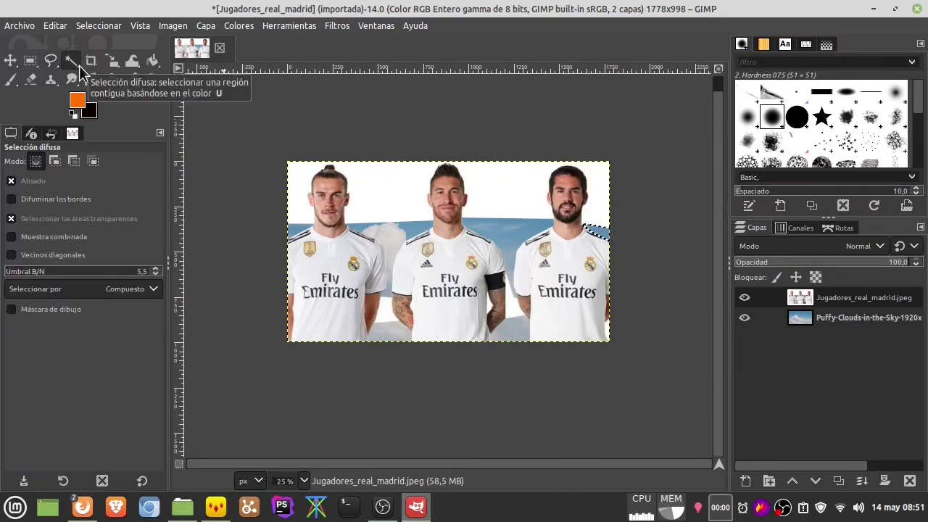
{"action": "left_click", "coordinate": [388, 311]}
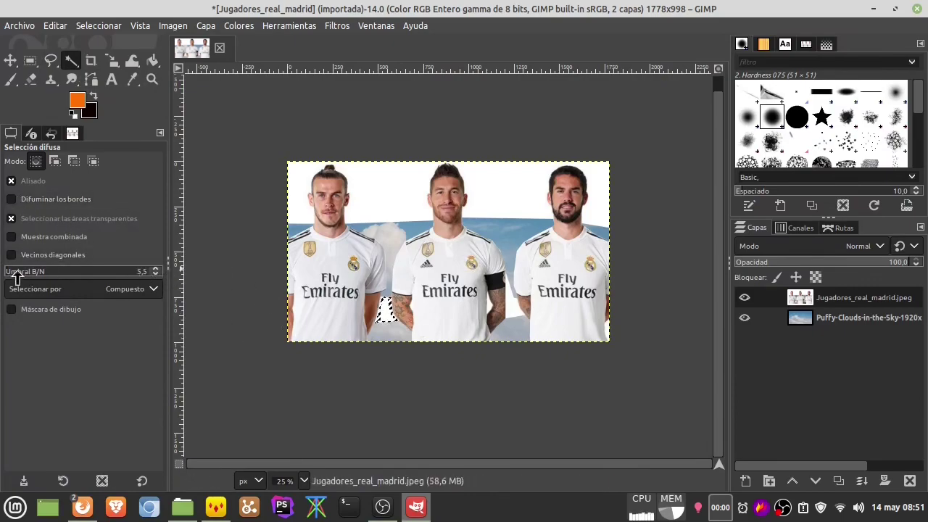
{"action": "left_click_drag", "start_coordinate": [14, 276], "coordinate": [21, 276]}
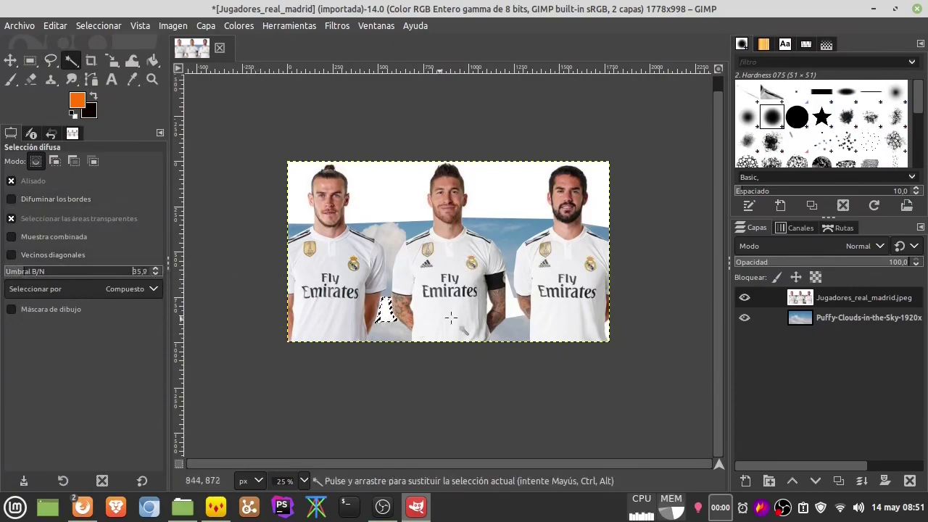
{"action": "scroll", "coordinate": [386, 314], "scroll_direction": "up", "scroll_amount": 1}
{"action": "scroll", "coordinate": [386, 314], "scroll_direction": "up", "scroll_amount": 3}
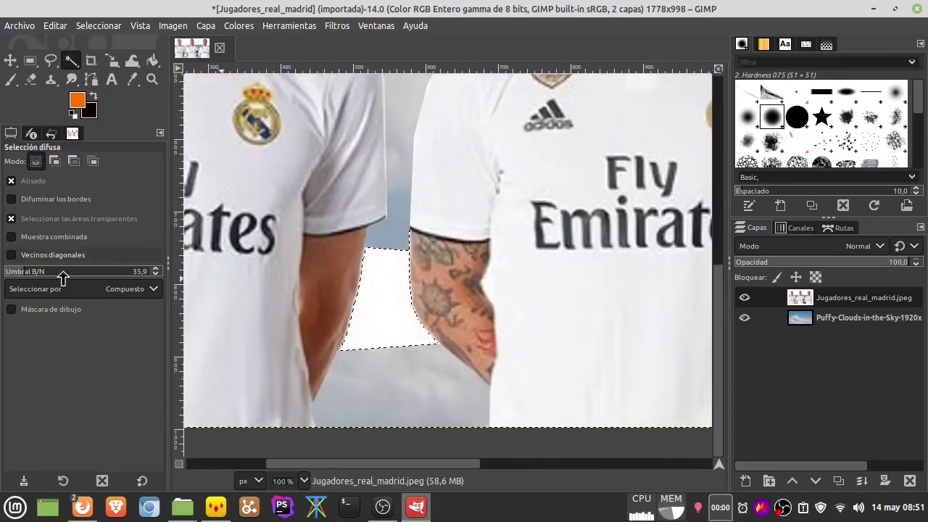
{"action": "left_click_drag", "start_coordinate": [39, 272], "coordinate": [46, 272]}
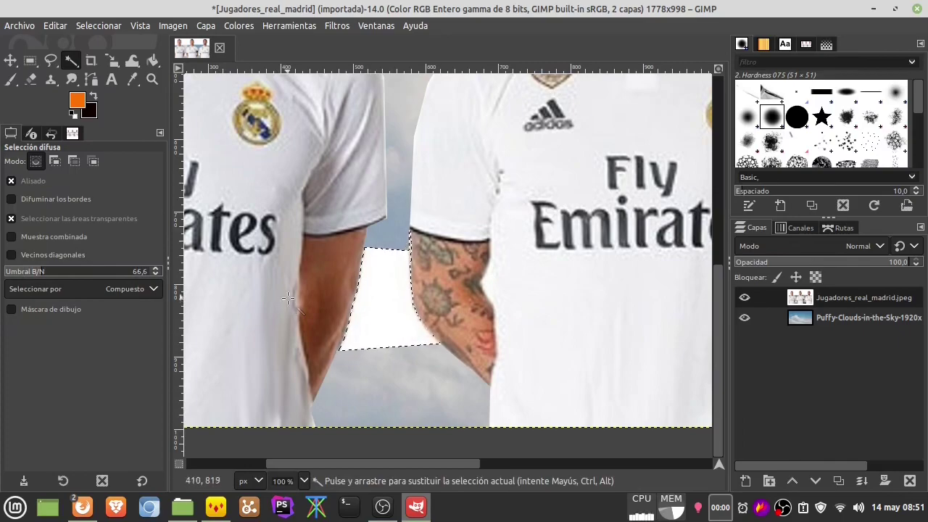
{"action": "key", "text": "ctrl"}
{"action": "key", "text": "ctrl+x"}
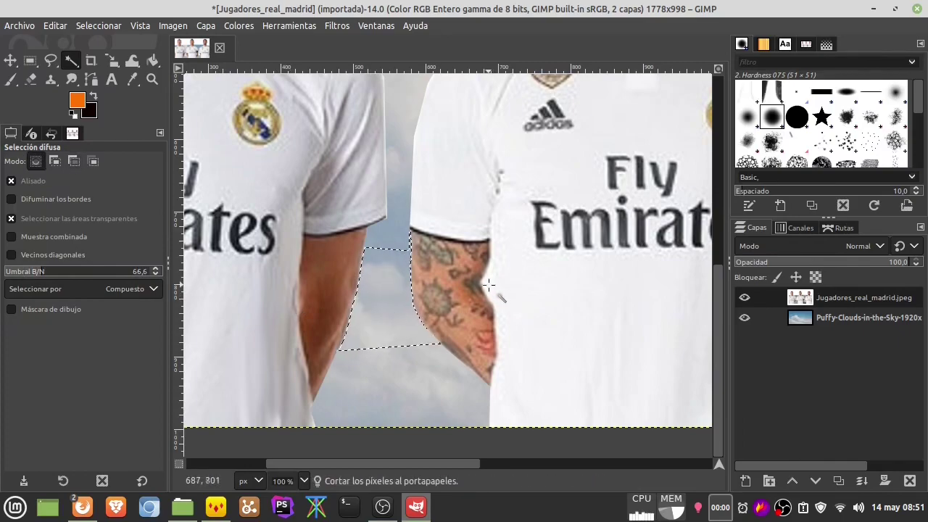
- Select the remaining white background along the arm edge and around the players' heads
{"action": "left_click_drag", "start_coordinate": [415, 236], "coordinate": [189, 215]}
{"action": "left_click_drag", "start_coordinate": [433, 215], "coordinate": [417, 215]}
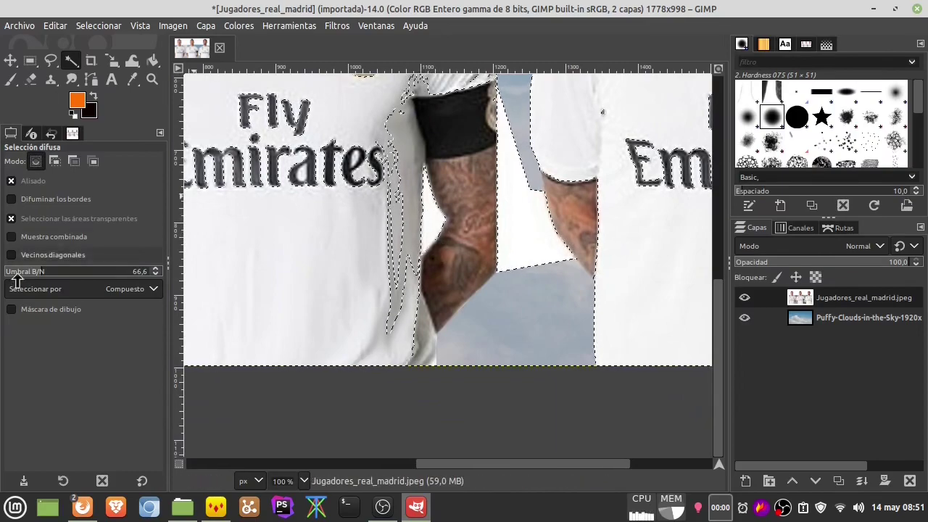
{"action": "left_click_drag", "start_coordinate": [511, 244], "coordinate": [521, 224]}
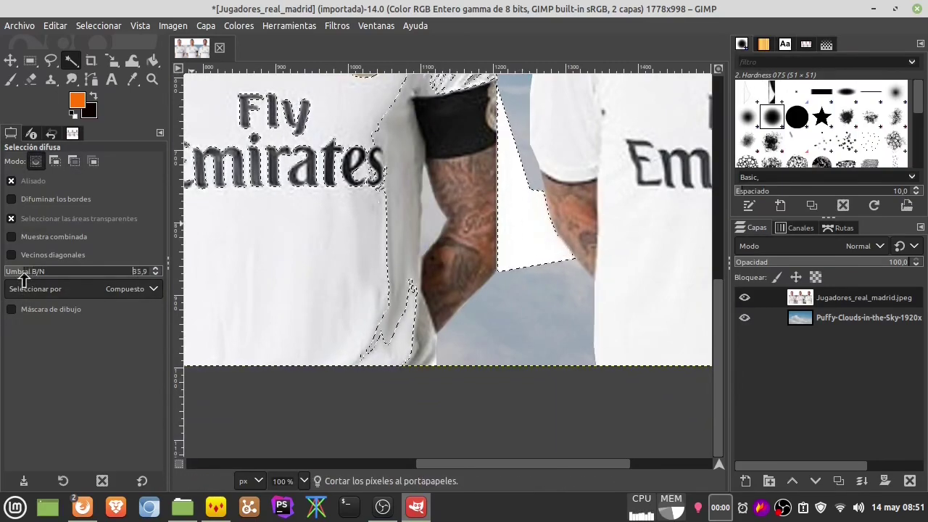
{"action": "scroll", "coordinate": [638, 268], "scroll_direction": "right", "scroll_amount": 5}
{"action": "scroll", "coordinate": [638, 268], "scroll_direction": "down", "scroll_amount": 5}
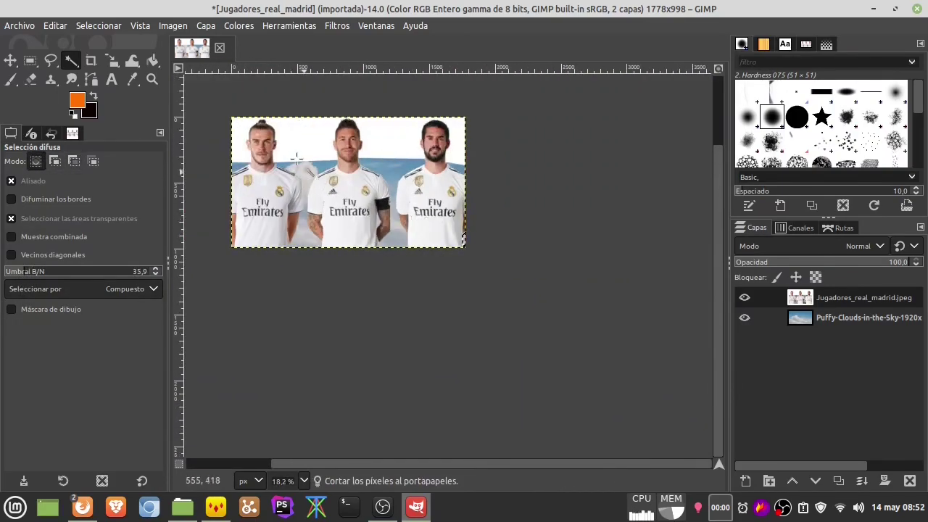
{"action": "scroll", "coordinate": [302, 195], "scroll_direction": "up", "scroll_amount": 1}
{"action": "scroll", "coordinate": [302, 195], "scroll_direction": "up", "scroll_amount": 1}
{"action": "mouse_move", "coordinate": [301, 195]}
{"action": "left_mouse_down"}
{"action": "mouse_move", "coordinate": [404, 191]}
{"action": "mouse_move", "coordinate": [390, 198]}
{"action": "mouse_move", "coordinate": [395, 191]}
{"action": "left_mouse_up"}
- Cut the selected white background with Editar > Cortar and deselect all
{"action": "left_click", "coordinate": [55, 25]}
{"action": "left_click", "coordinate": [69, 100]}
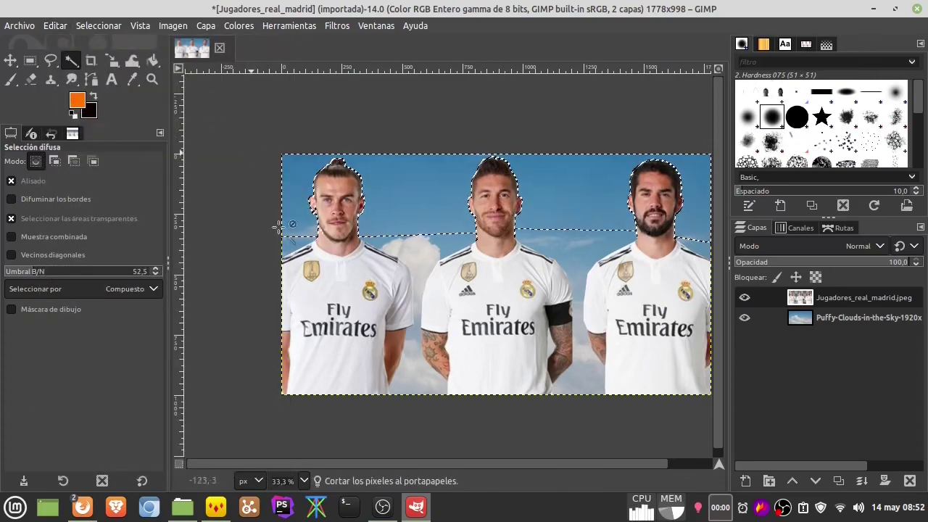
{"action": "key", "text": "shift+ctrl+a"}
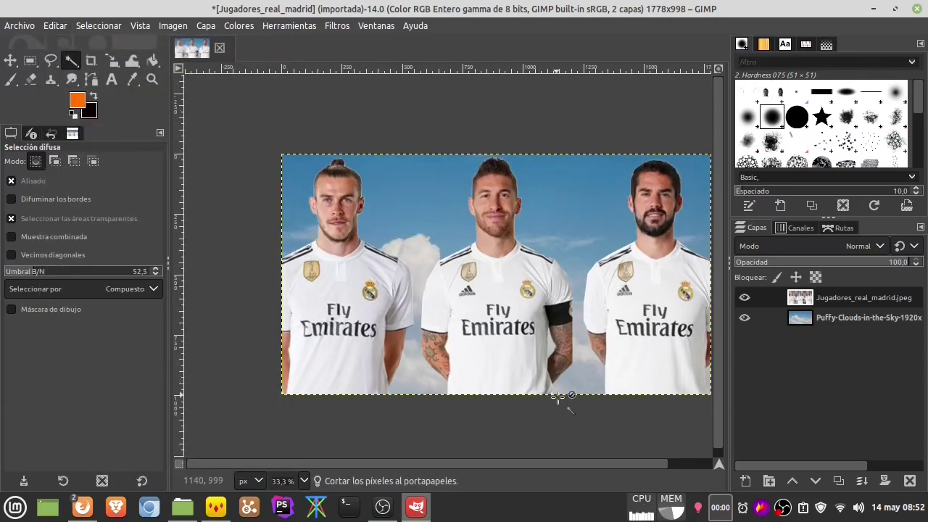
{"action": "scroll", "coordinate": [557, 395], "scroll_direction": "down", "scroll_amount": 1}
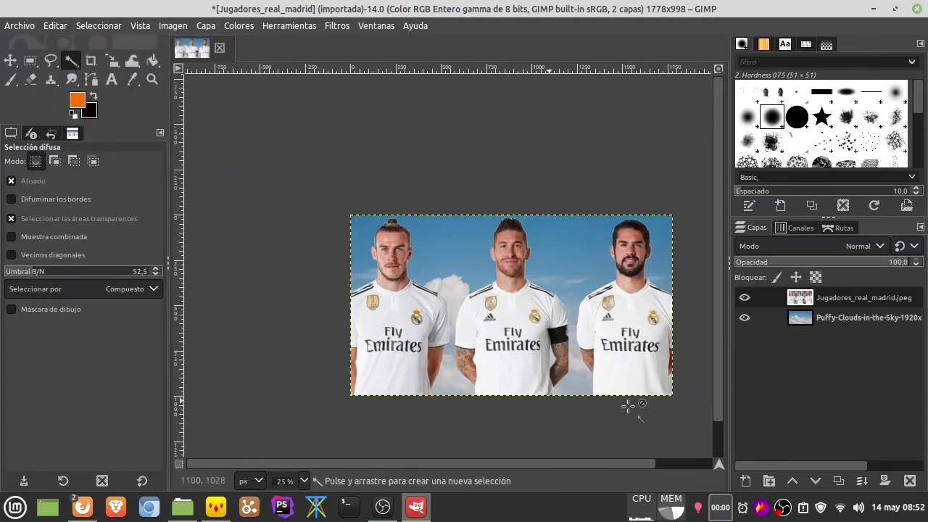
- Move the clouds layer up 288 px and hide the Jugadores layer
{"action": "left_click", "coordinate": [832, 320]}
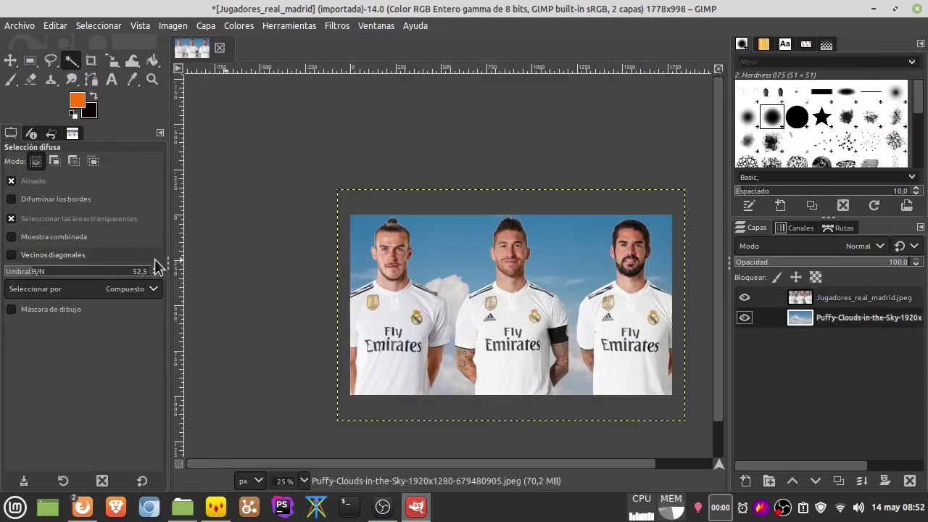
{"action": "left_click", "coordinate": [11, 60]}
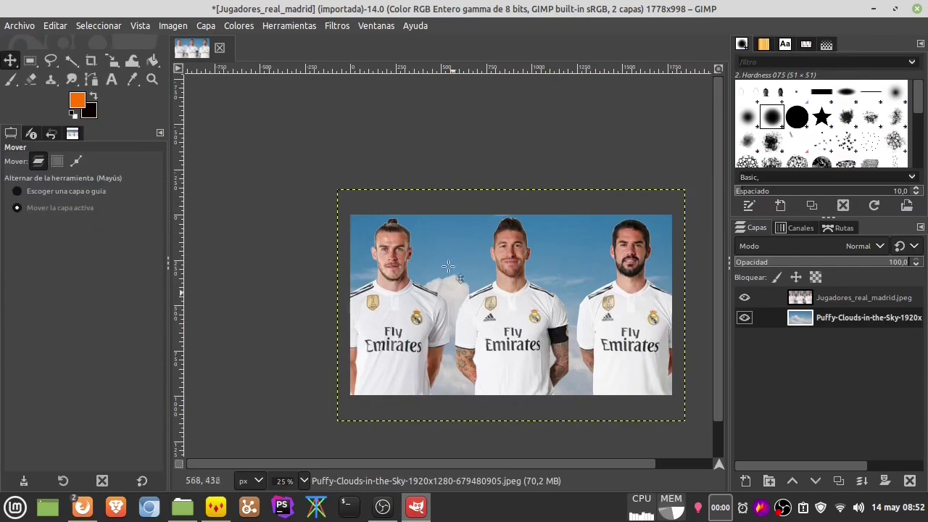
{"action": "left_click_drag", "start_coordinate": [449, 289], "coordinate": [452, 234]}
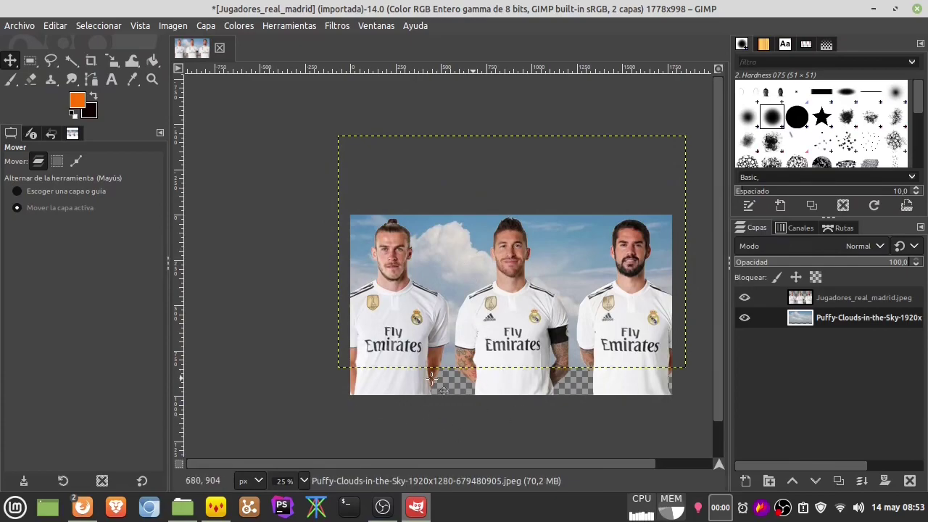
{"action": "left_click", "coordinate": [744, 298]}
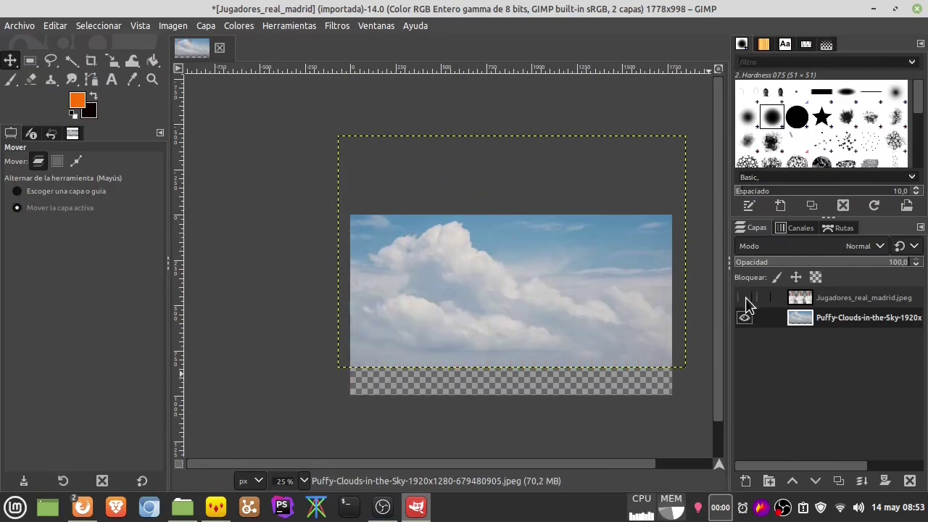
- Duplicate the clouds layer, flip the original vertically, and hide the copy
{"action": "key", "text": "shift+f"}
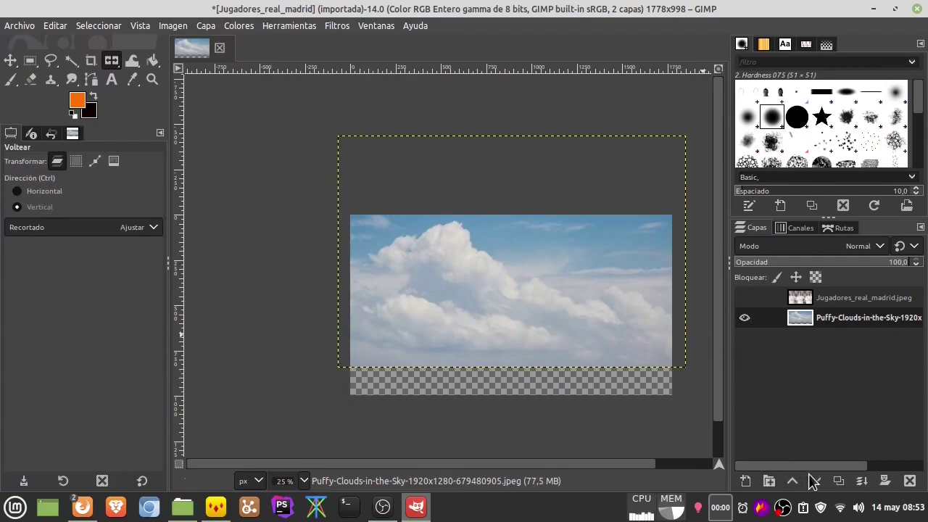
{"action": "left_click", "coordinate": [838, 481]}
{"action": "left_click", "coordinate": [834, 341]}
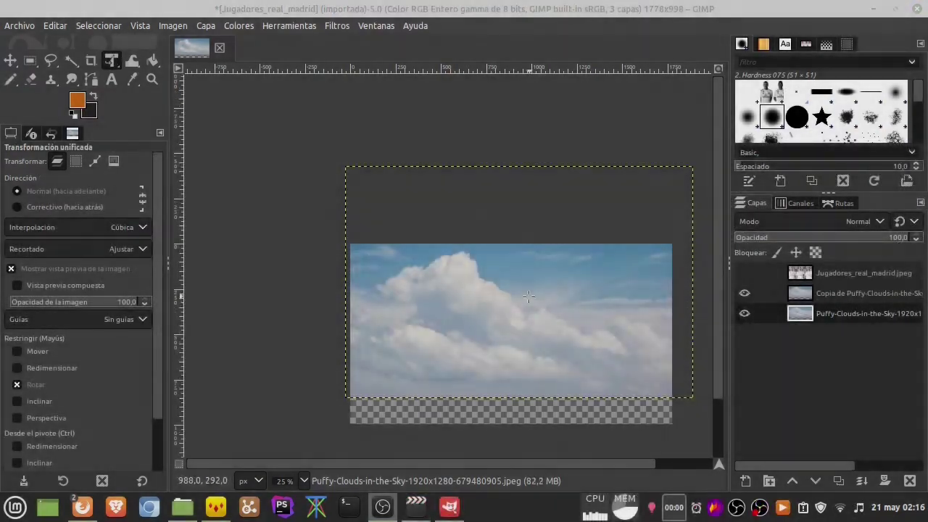
{"action": "right_click", "coordinate": [528, 296]}
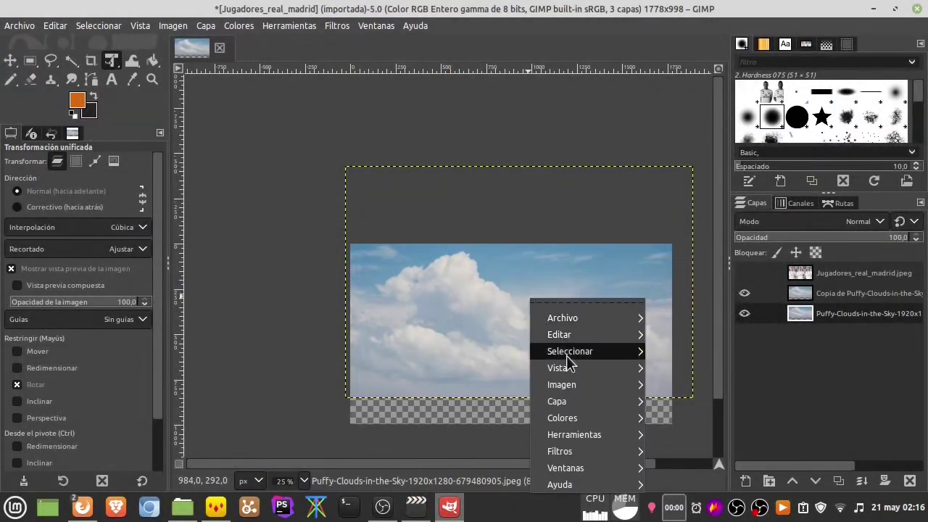
{"action": "mouse_move", "coordinate": [686, 421]}
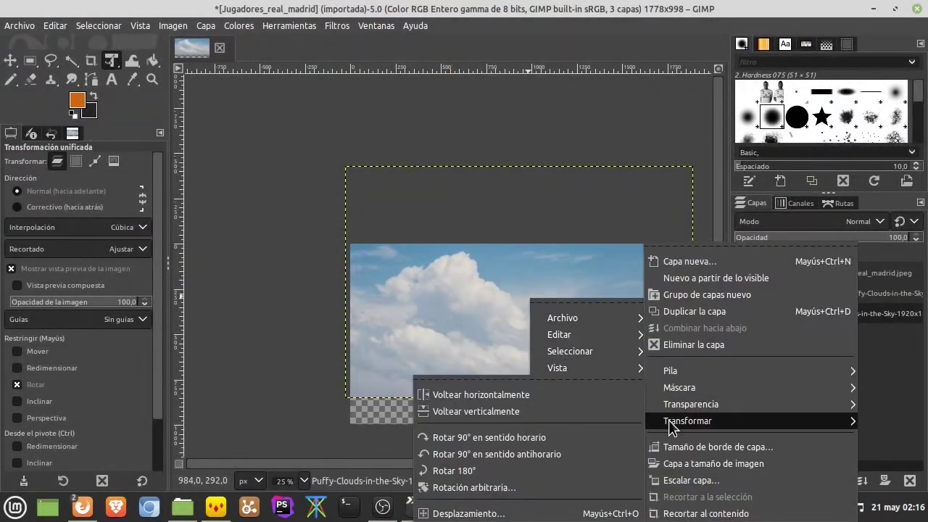
{"action": "left_click", "coordinate": [522, 409]}
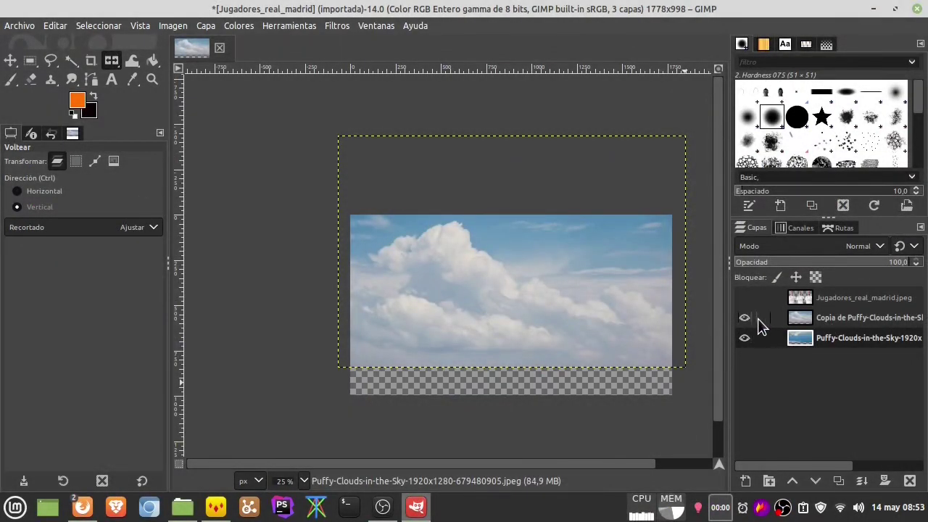
{"action": "left_click", "coordinate": [745, 317]}
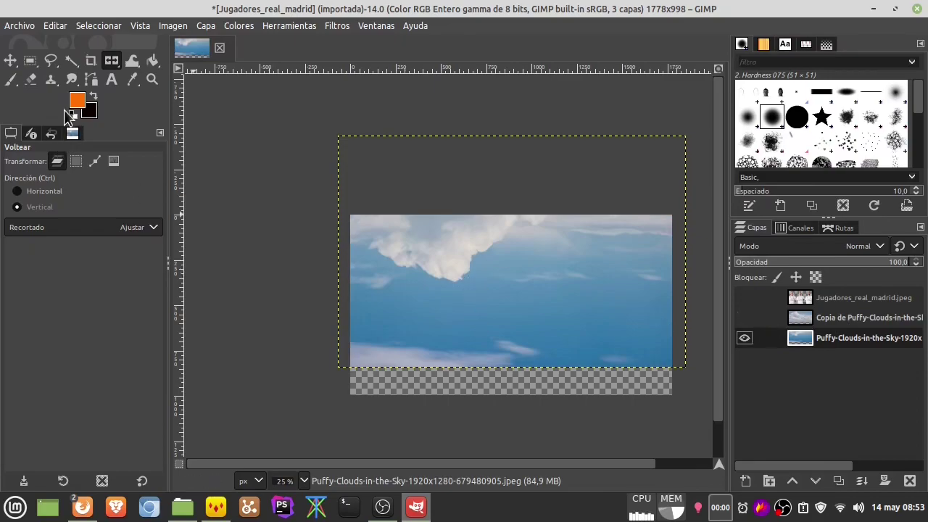
- Slide the flipped sky layer down the canvas and show the upright cloud copy again
{"action": "key", "text": "m"}
{"action": "left_click_drag", "start_coordinate": [498, 320], "coordinate": [513, 519]}
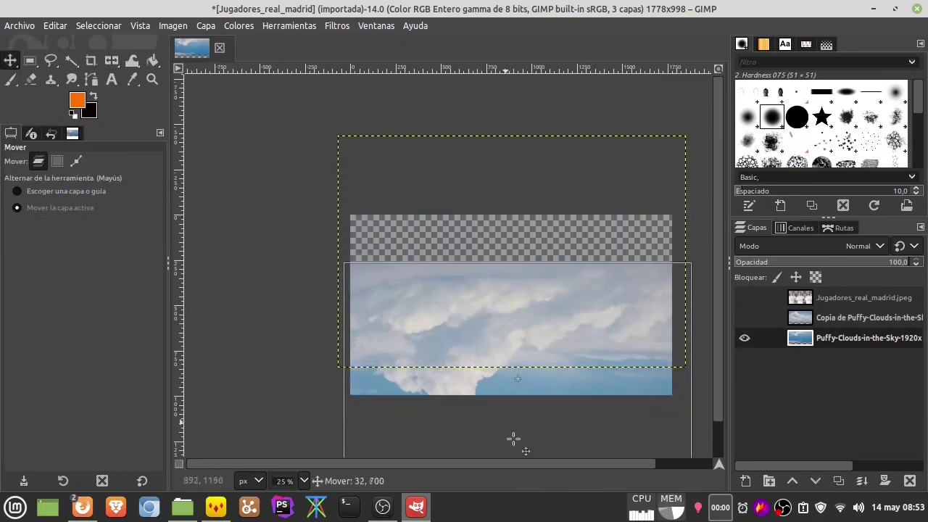
{"action": "left_click", "coordinate": [829, 320]}
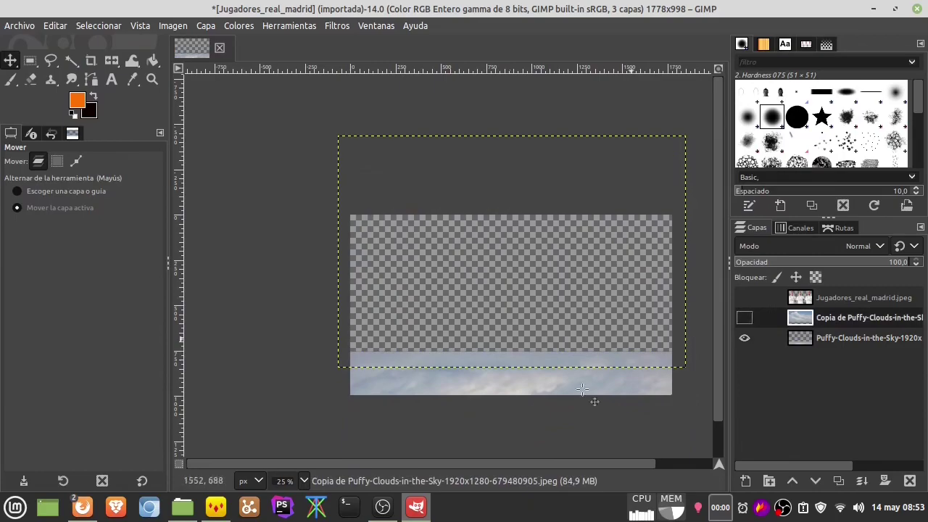
{"action": "left_click", "coordinate": [738, 318]}
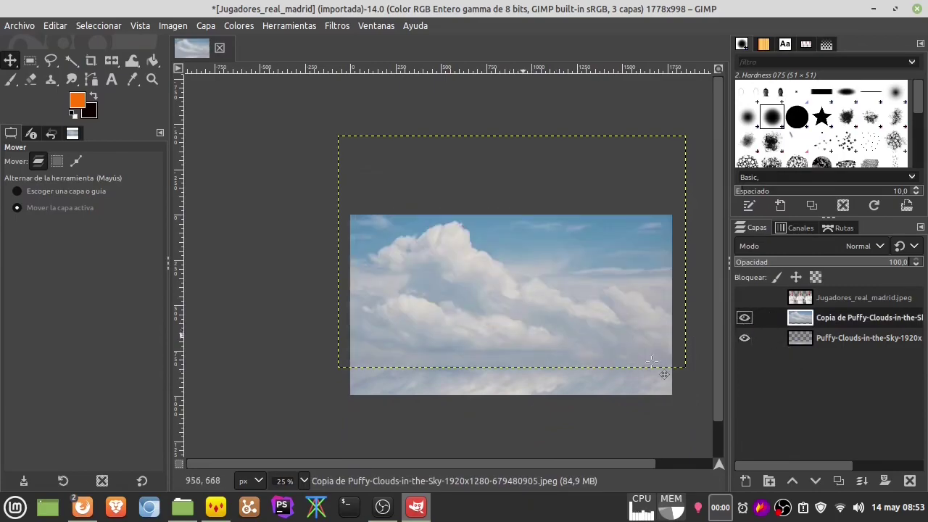
{"action": "mouse_move", "coordinate": [459, 397]}
{"action": "left_mouse_down"}
{"action": "mouse_move", "coordinate": [462, 420]}
{"action": "mouse_move", "coordinate": [480, 392]}
{"action": "mouse_move", "coordinate": [460, 386]}
{"action": "left_mouse_up"}
{"action": "left_click", "coordinate": [883, 341]}
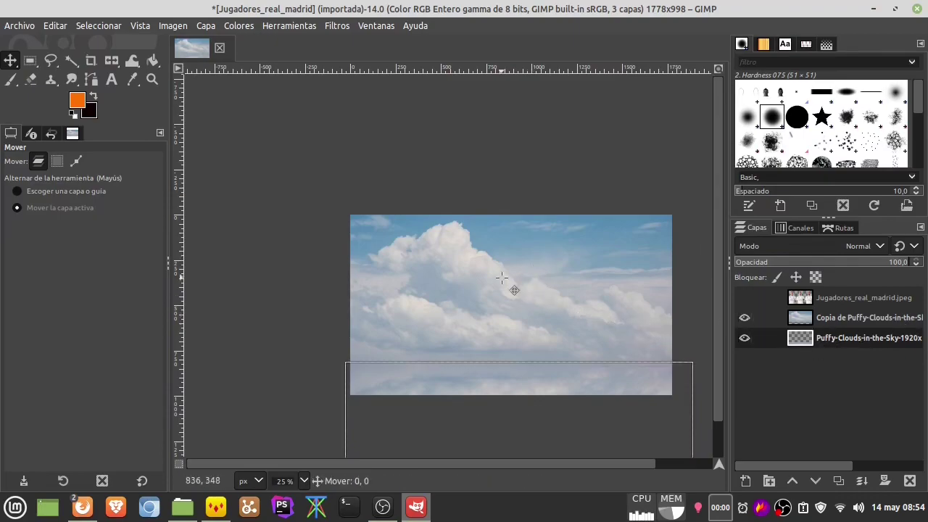
{"action": "mouse_move", "coordinate": [501, 277]}
{"action": "left_mouse_down"}
{"action": "mouse_move", "coordinate": [501, 265]}
{"action": "mouse_move", "coordinate": [553, 266]}
{"action": "left_mouse_up"}
- Fine-tune the flipped sky beneath the upper clouds and make it visible
{"action": "left_click", "coordinate": [65, 192]}
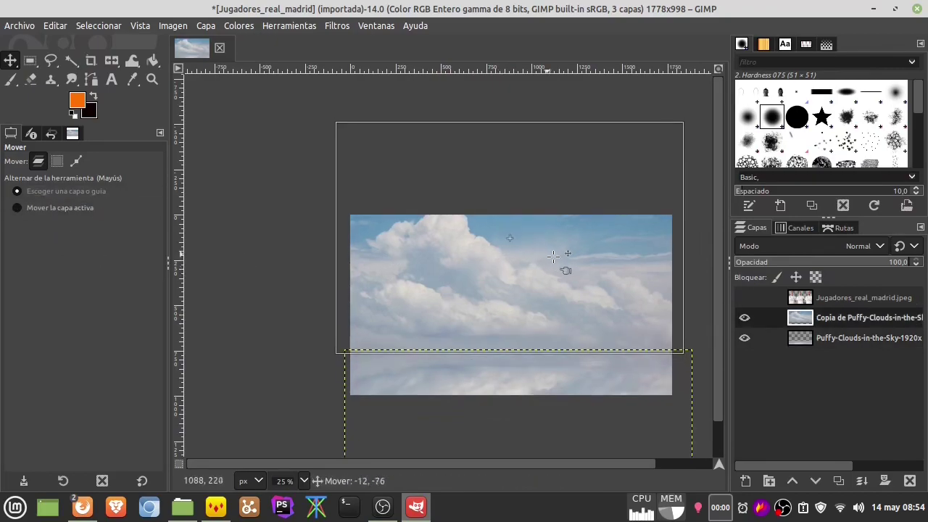
{"action": "left_click", "coordinate": [47, 208]}
{"action": "left_click_drag", "start_coordinate": [515, 377], "coordinate": [516, 392]}
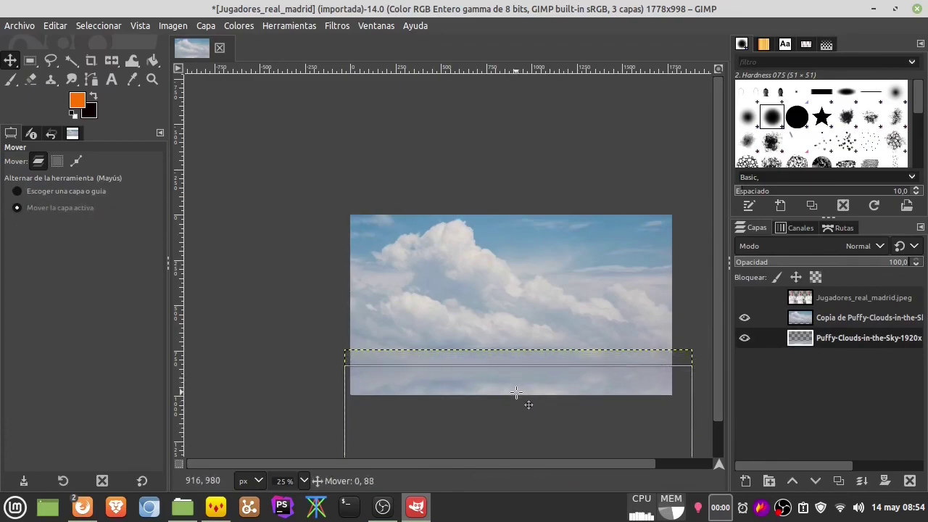
{"action": "left_click_drag", "start_coordinate": [516, 393], "coordinate": [516, 391]}
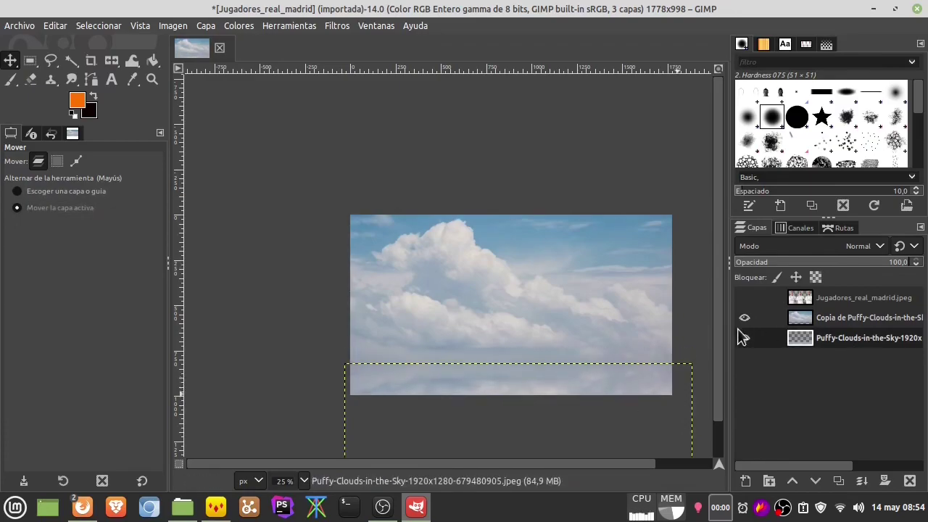
{"action": "left_click", "coordinate": [743, 337]}
{"action": "left_click", "coordinate": [886, 302]}
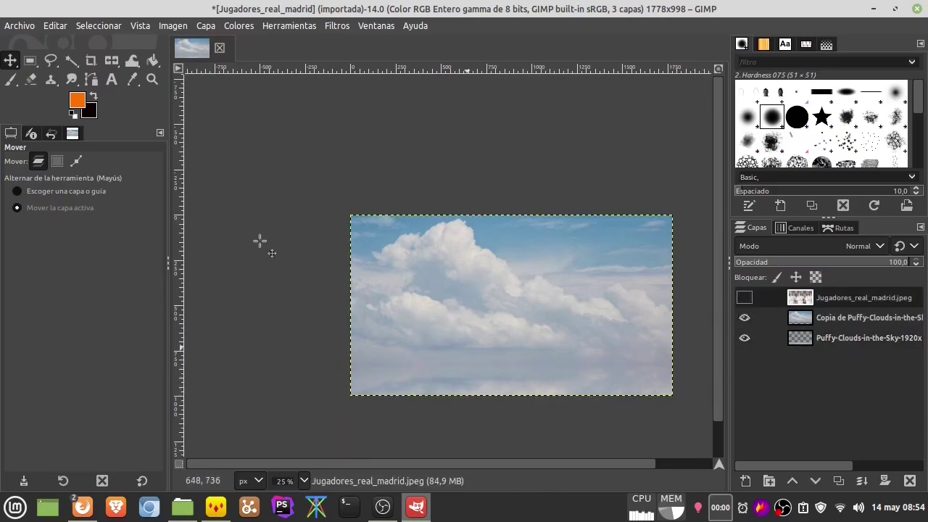
- Set a size-174 Smudge brush, merge the cloud copy down, and show Jugadores again
{"action": "left_click", "coordinate": [71, 79]}
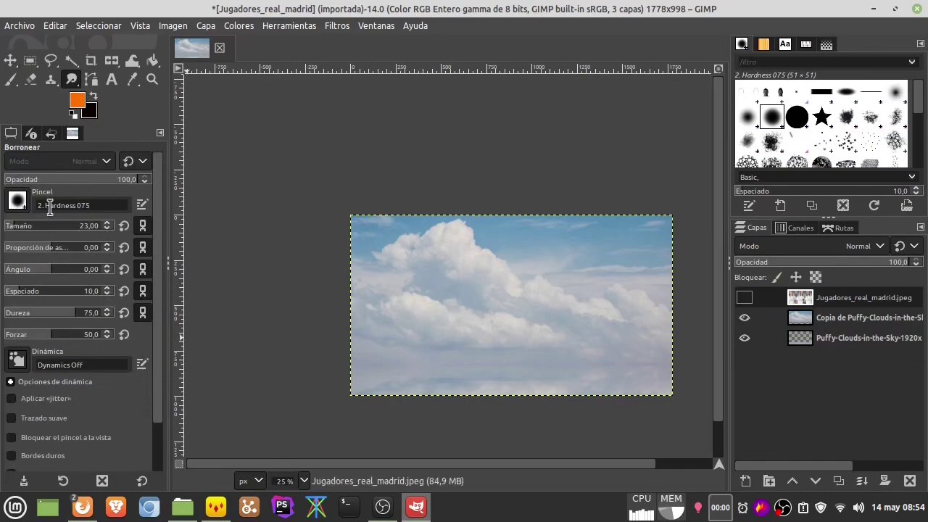
{"action": "left_click_drag", "start_coordinate": [40, 227], "coordinate": [95, 226]}
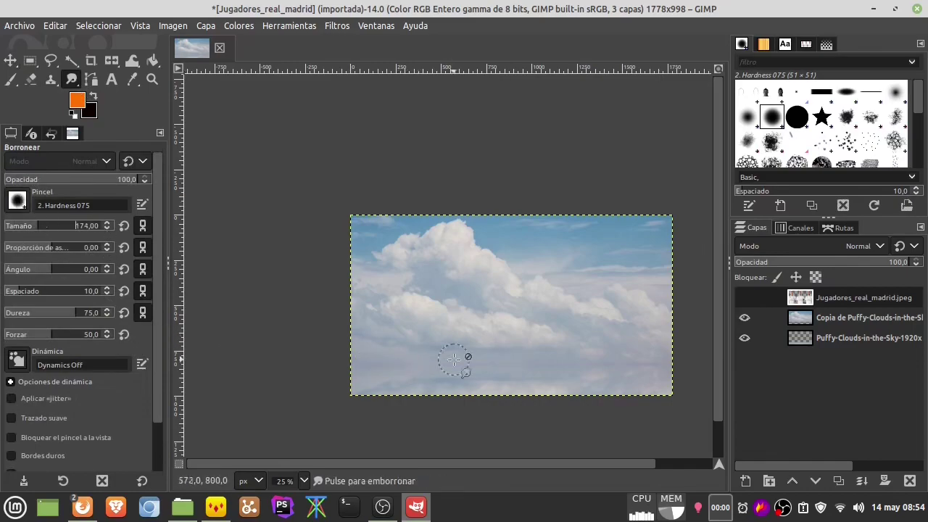
{"action": "left_click", "coordinate": [880, 317]}
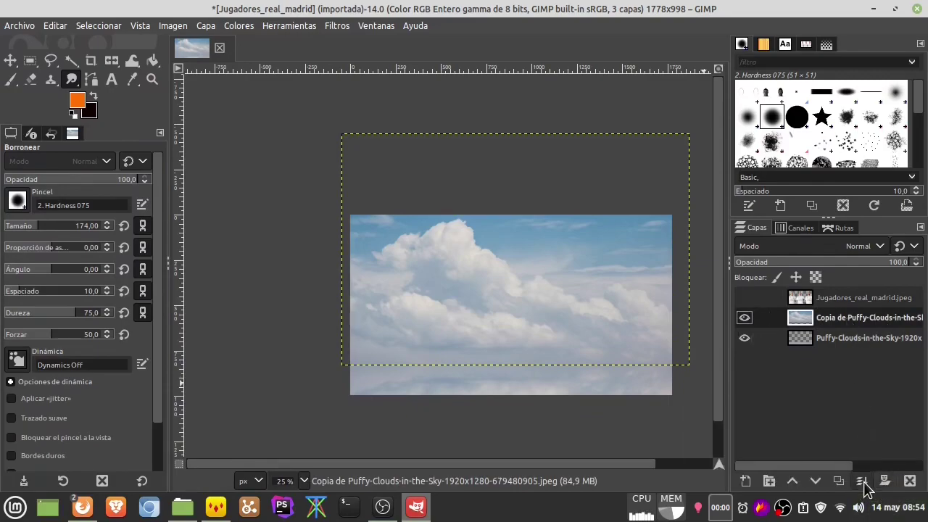
{"action": "right_click", "coordinate": [846, 317]}
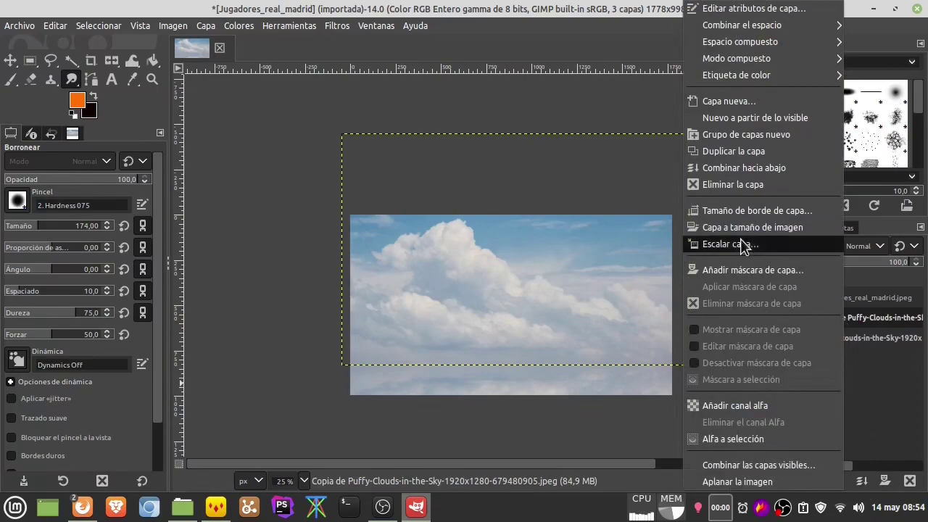
{"action": "left_click", "coordinate": [747, 169]}
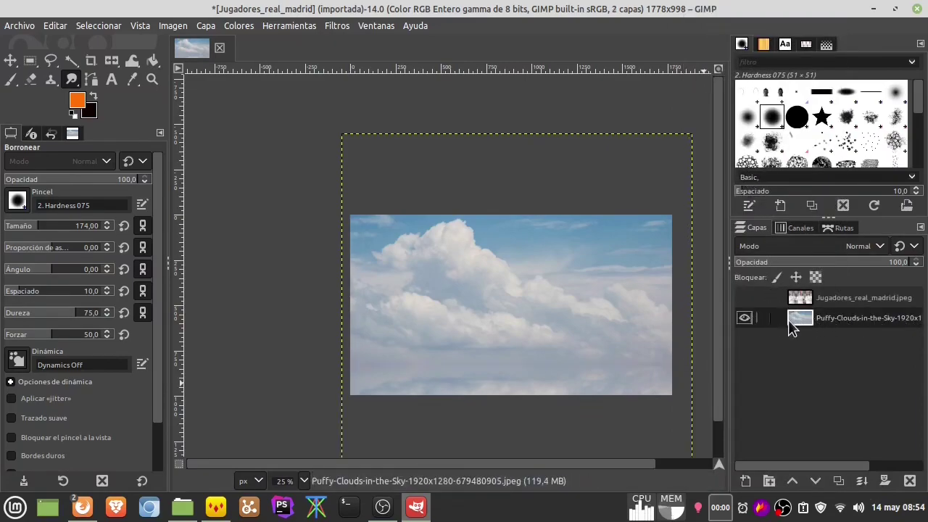
{"action": "left_click", "coordinate": [745, 318]}
{"action": "left_click", "coordinate": [745, 318]}
{"action": "left_click", "coordinate": [745, 298]}
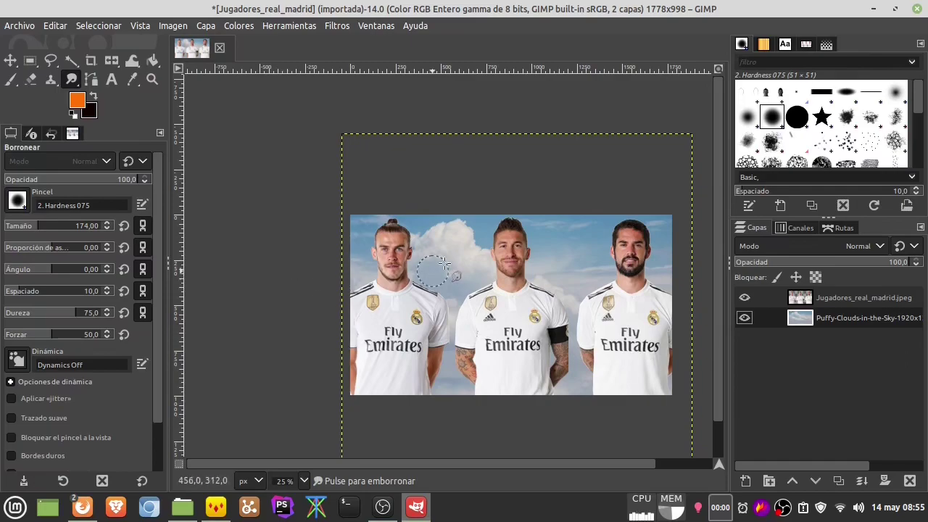
{"action": "scroll", "coordinate": [500, 236], "scroll_direction": "up", "scroll_amount": 5}
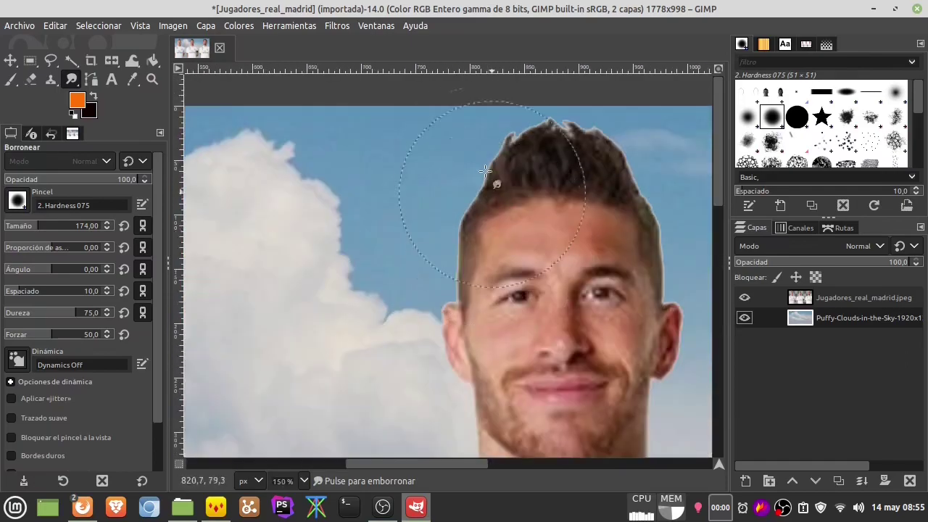
{"action": "scroll", "coordinate": [500, 235], "scroll_direction": "down", "scroll_amount": 4}
{"action": "scroll", "coordinate": [642, 244], "scroll_direction": "up", "scroll_amount": 6}
{"action": "scroll", "coordinate": [642, 245], "scroll_direction": "down", "scroll_amount": 4}
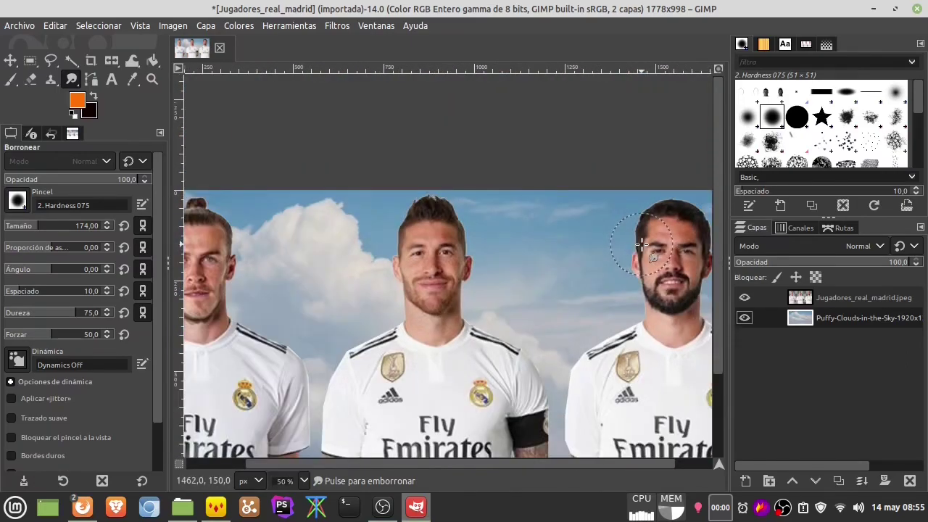
{"action": "scroll", "coordinate": [632, 249], "scroll_direction": "down", "scroll_amount": 2}
{"action": "scroll", "coordinate": [593, 256], "scroll_direction": "down", "scroll_amount": 1}
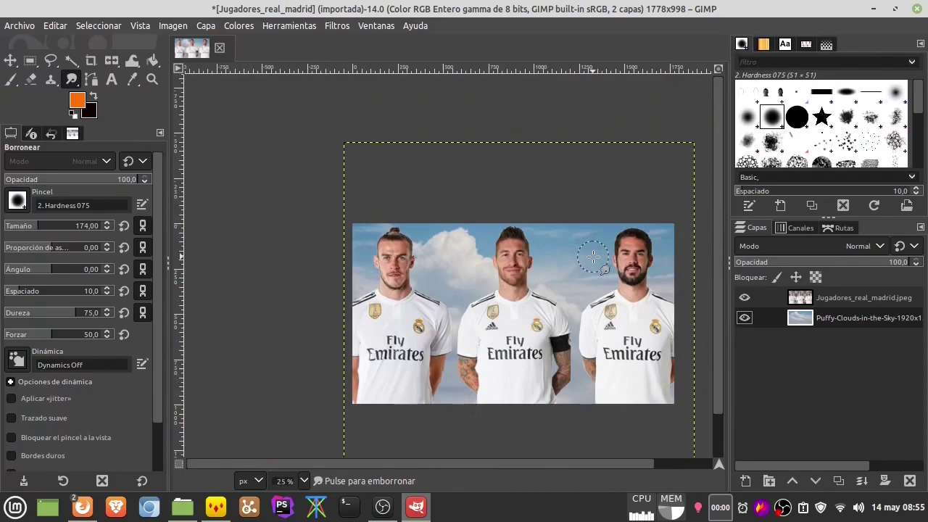